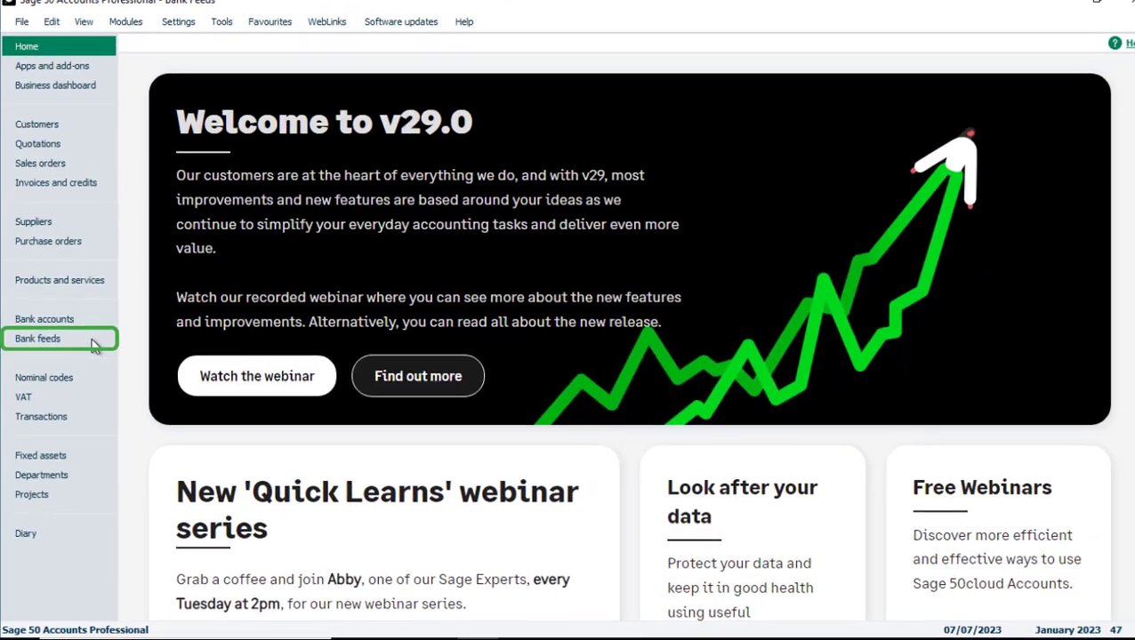
# Step: Open Bank feeds and review the general settings for daily download time and auto-matching
pyautogui.click(124, 253)
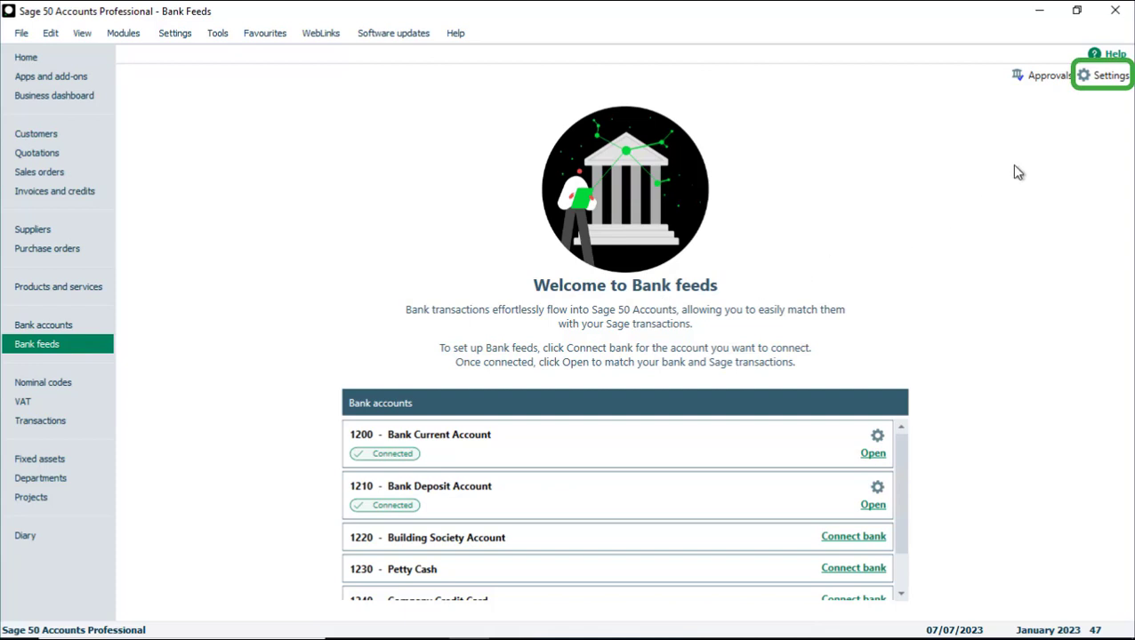
pyautogui.click(1112, 76)
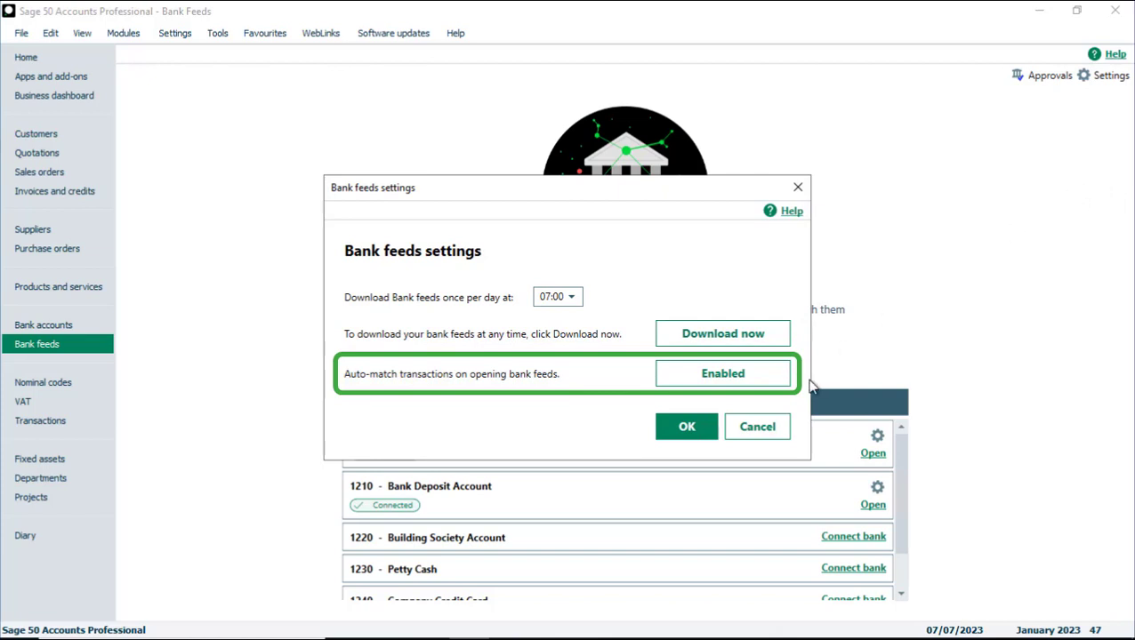
pyautogui.click(686, 431)
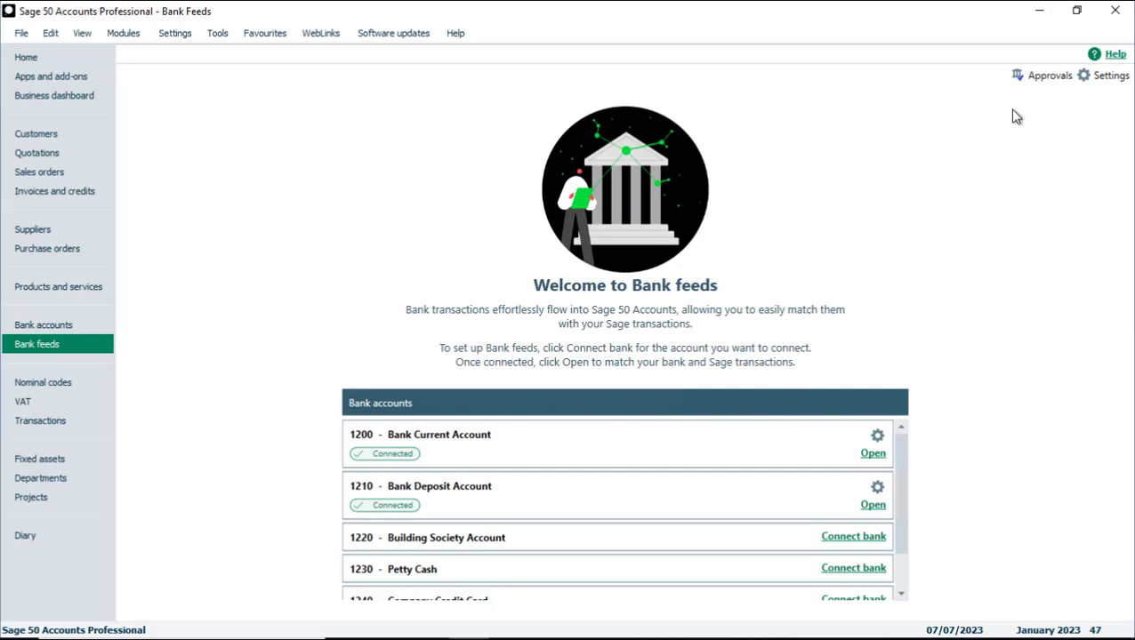
# Step: Check the Bank feeds approval list and the feed settings of the 1210 Bank Deposit Account
pyautogui.click(1045, 78)
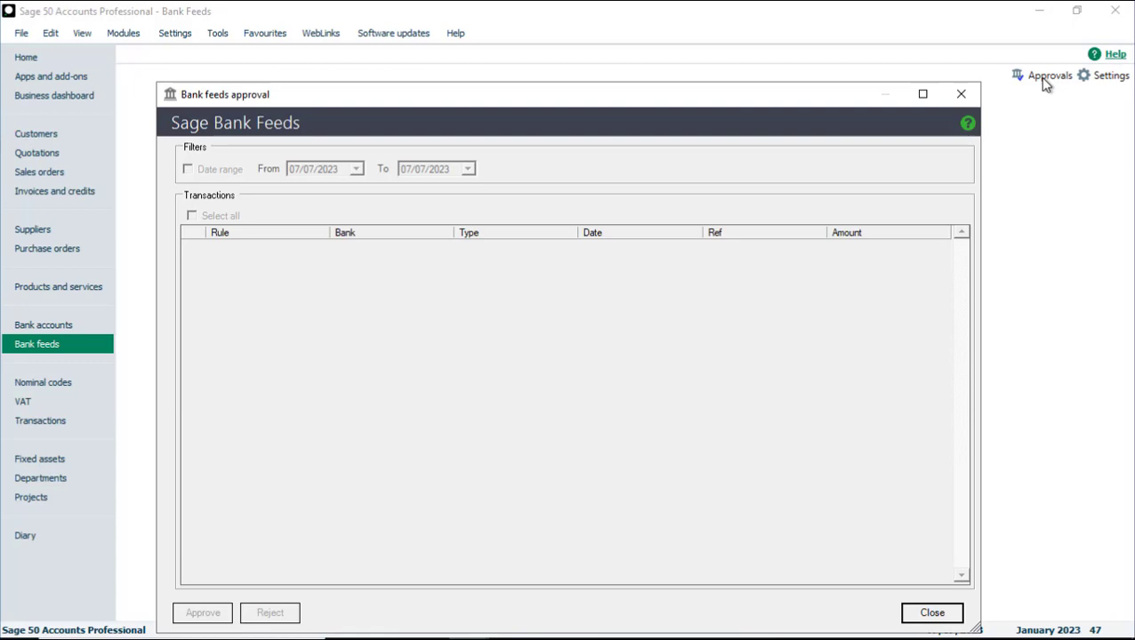
pyautogui.click(932, 612)
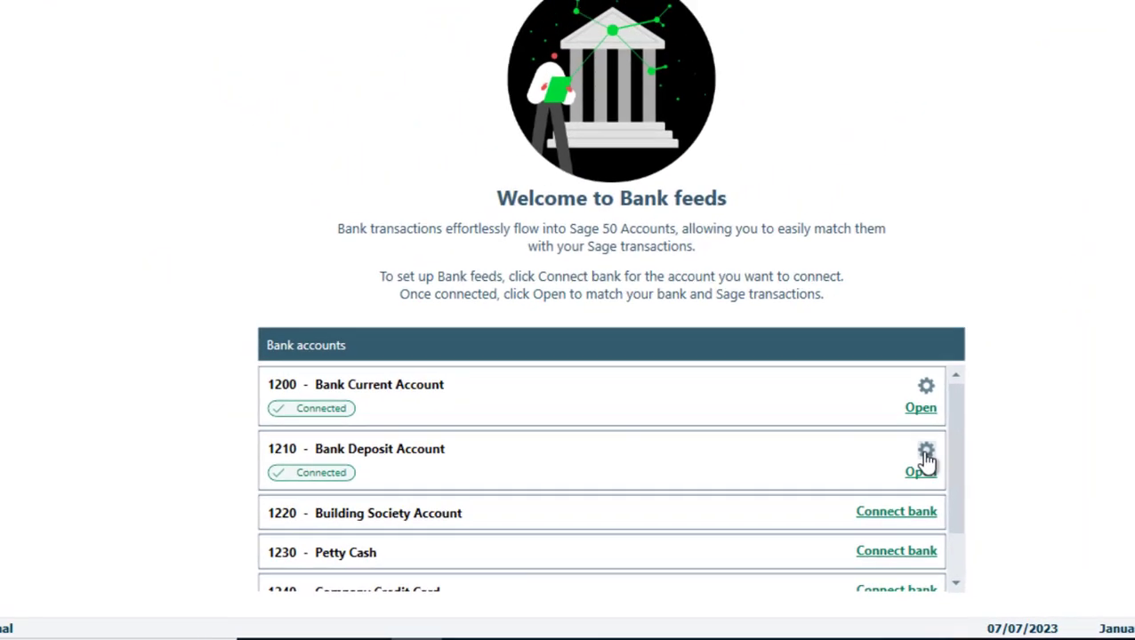
pyautogui.click(924, 453)
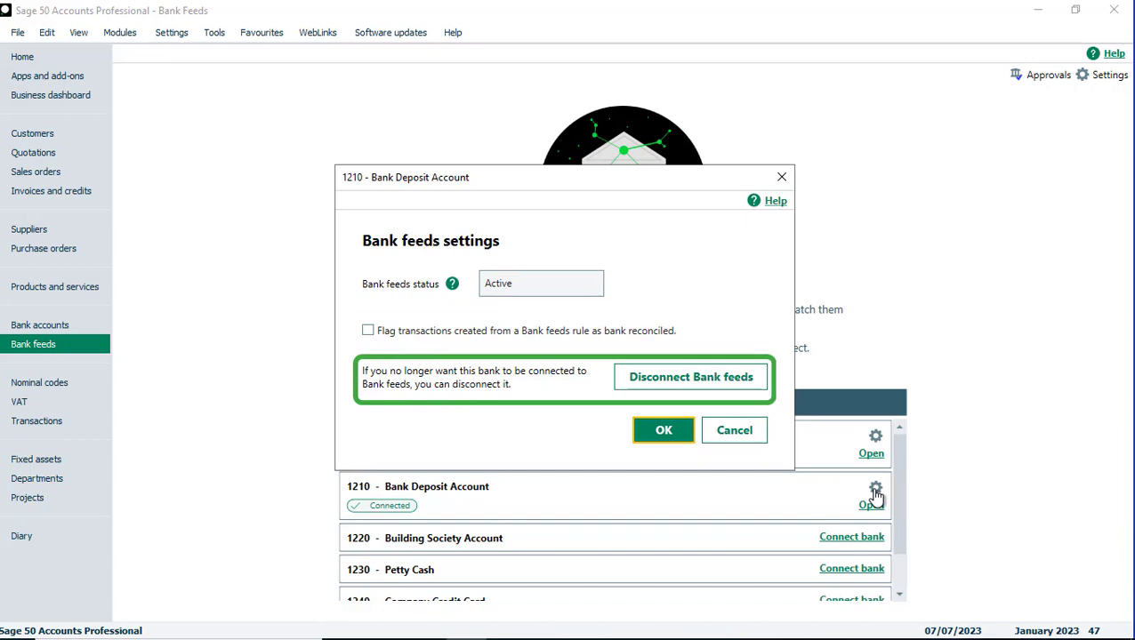
pyautogui.click(678, 439)
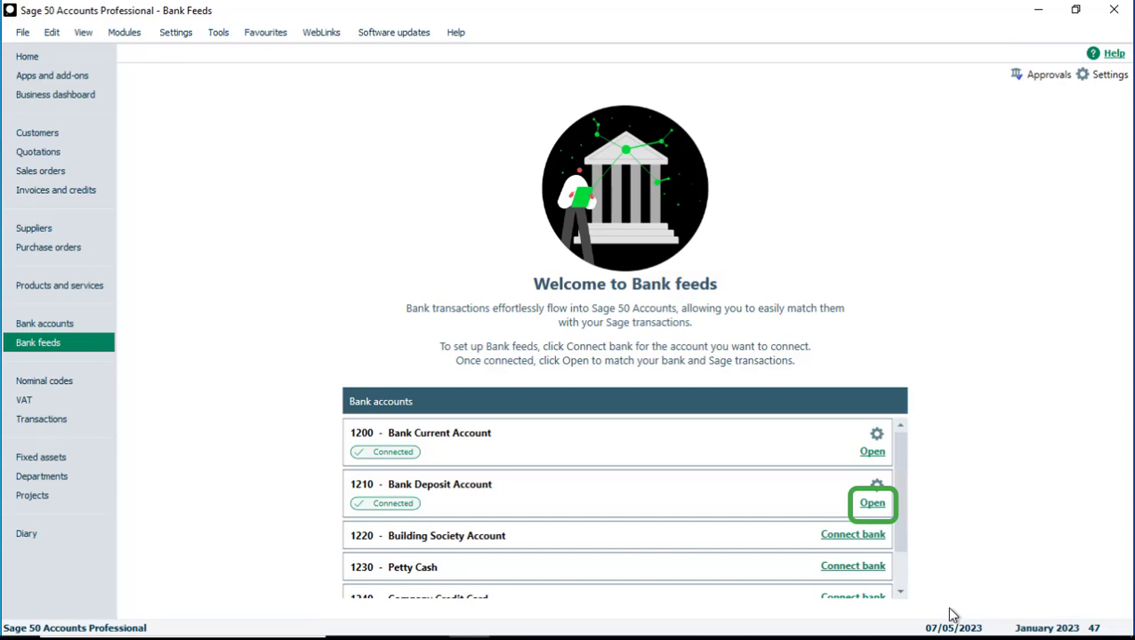
# Step: Open the 1210 Bank Deposit Account feed and include bank transactions up to 07/05/2023
pyautogui.click(871, 504)
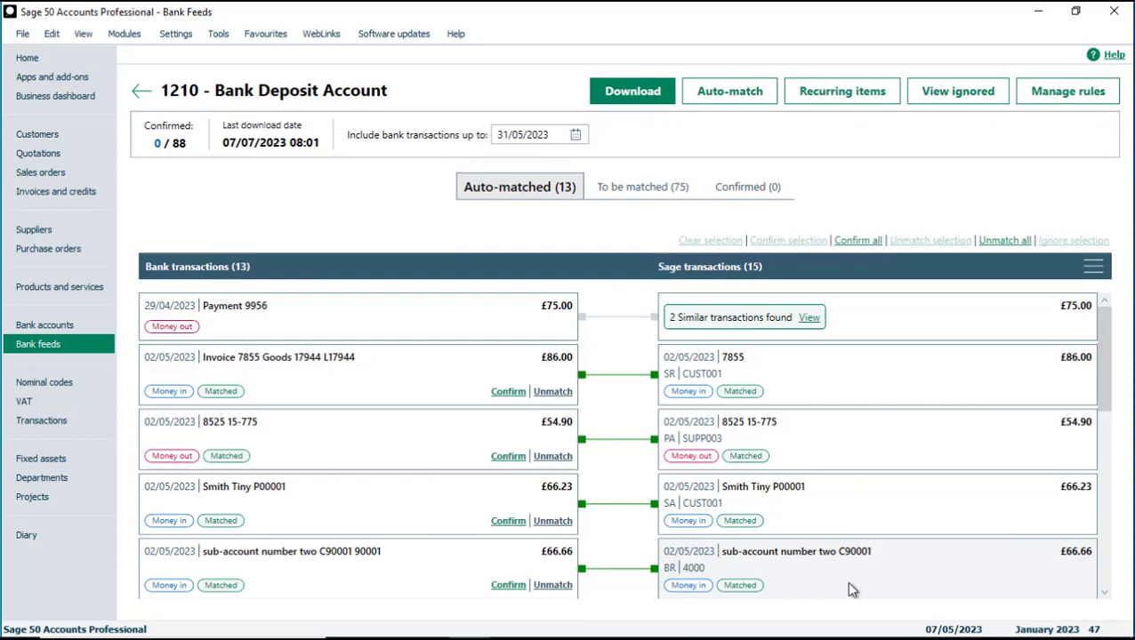
pyautogui.click(575, 138)
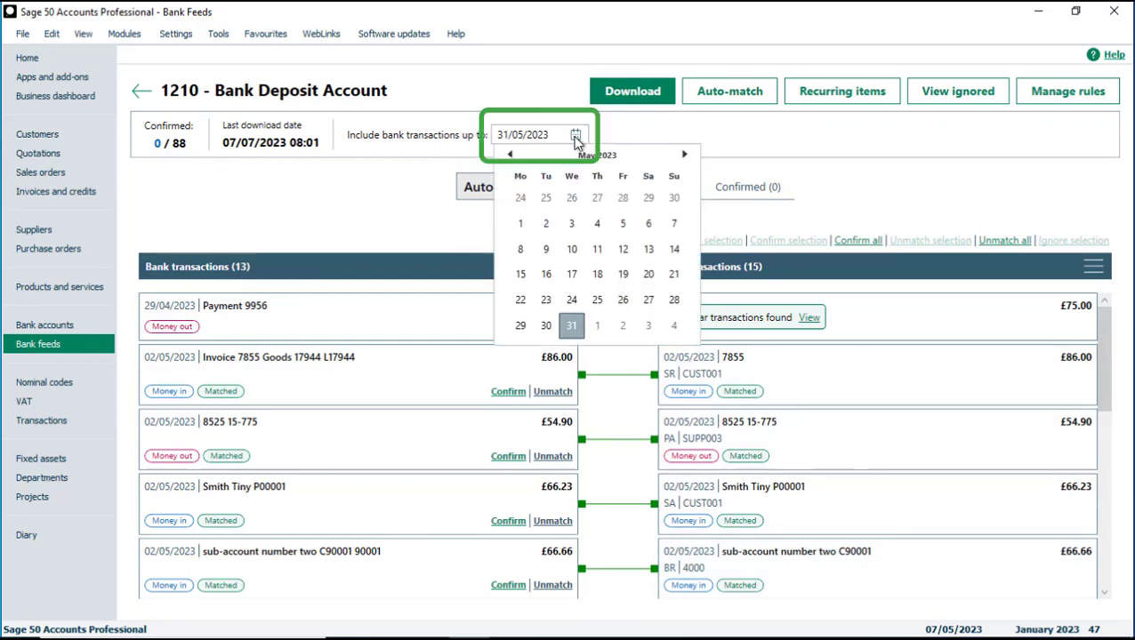
pyautogui.click(674, 224)
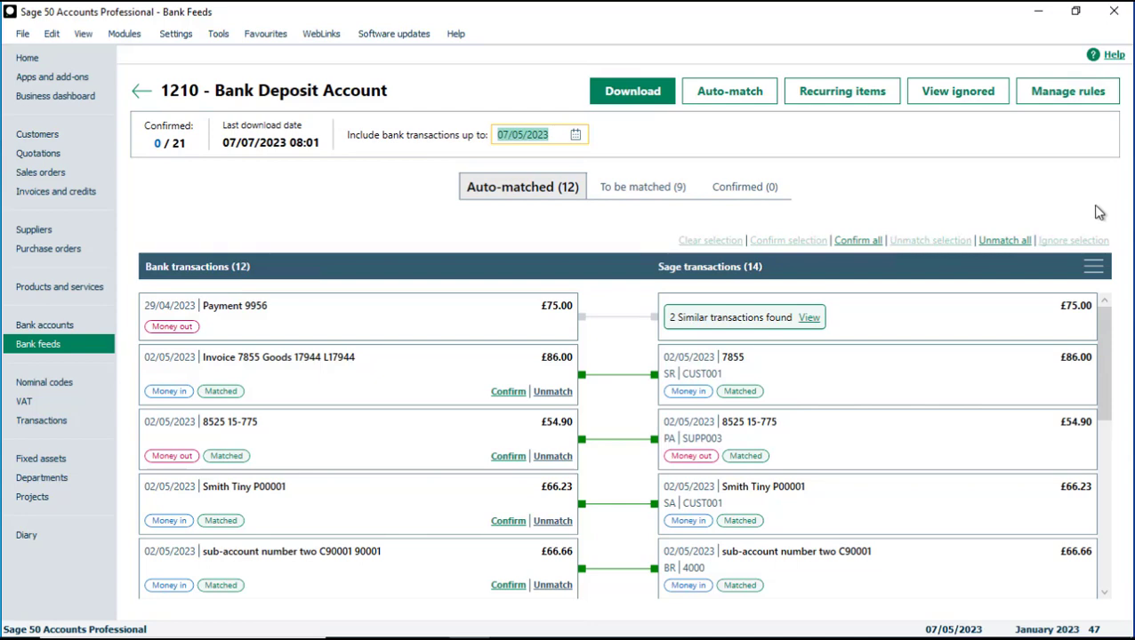
# Step: Add the No, Ex.Ref and Details fields to the Sage transactions list
pyautogui.click(1094, 276)
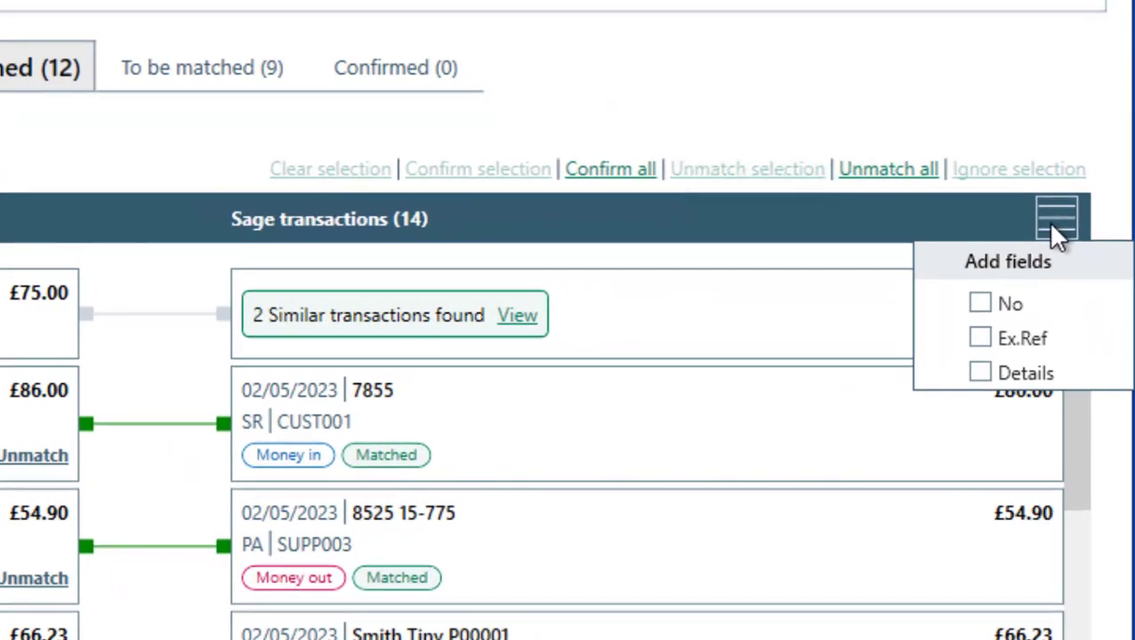
pyautogui.click(978, 303)
pyautogui.click(978, 339)
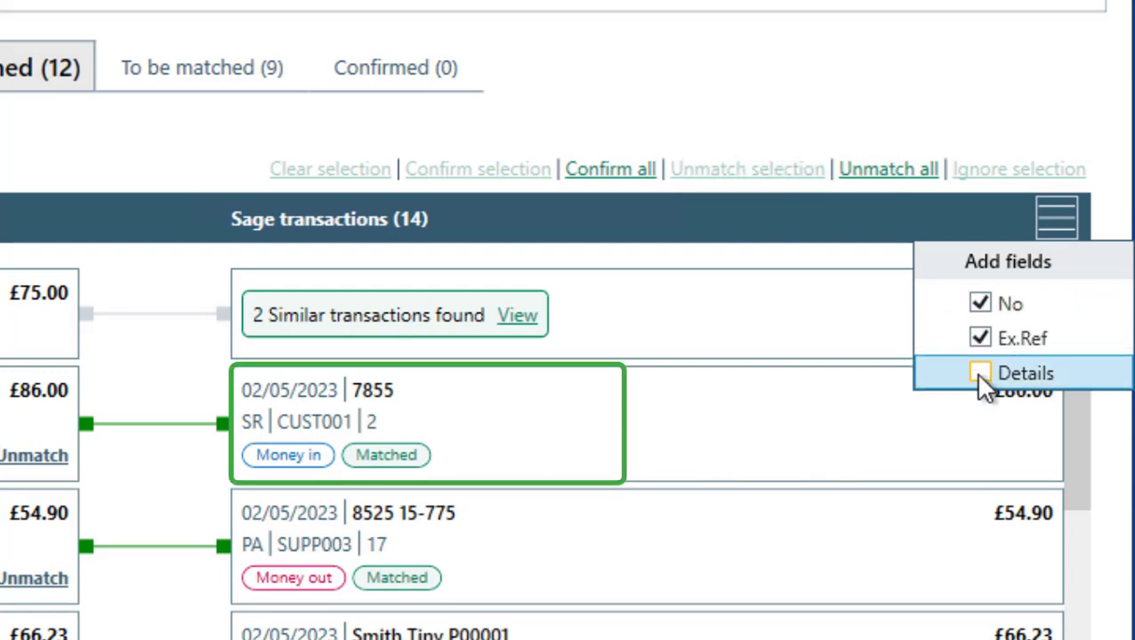
pyautogui.click(979, 374)
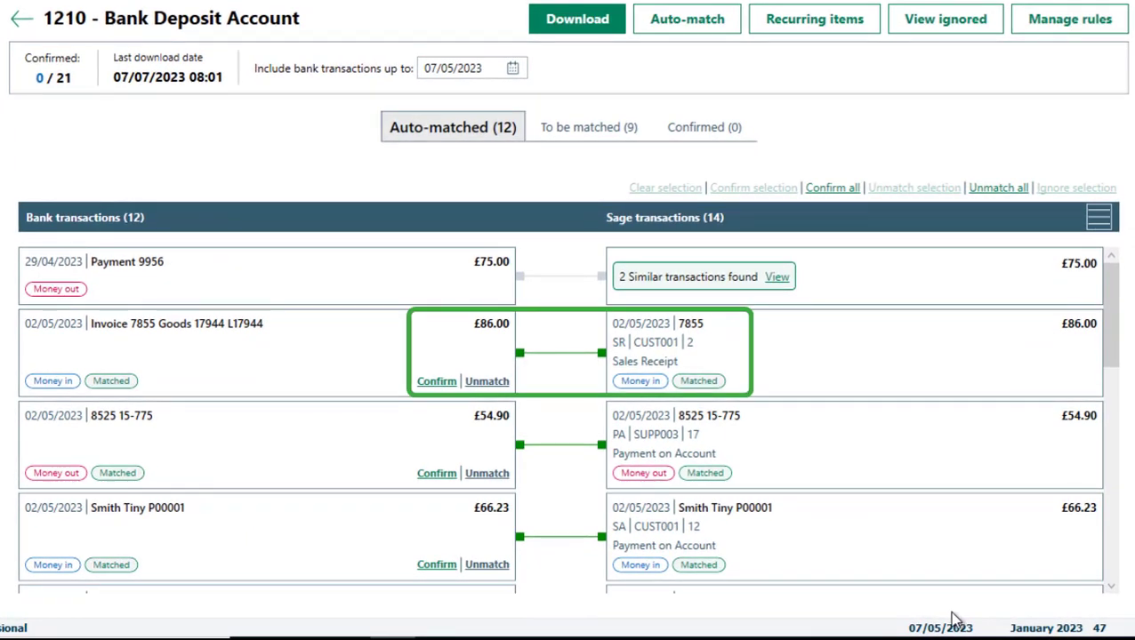
# Step: Confirm the auto-matched £86.00 transaction for Invoice 7855 and continue past the notice
pyautogui.click(434, 386)
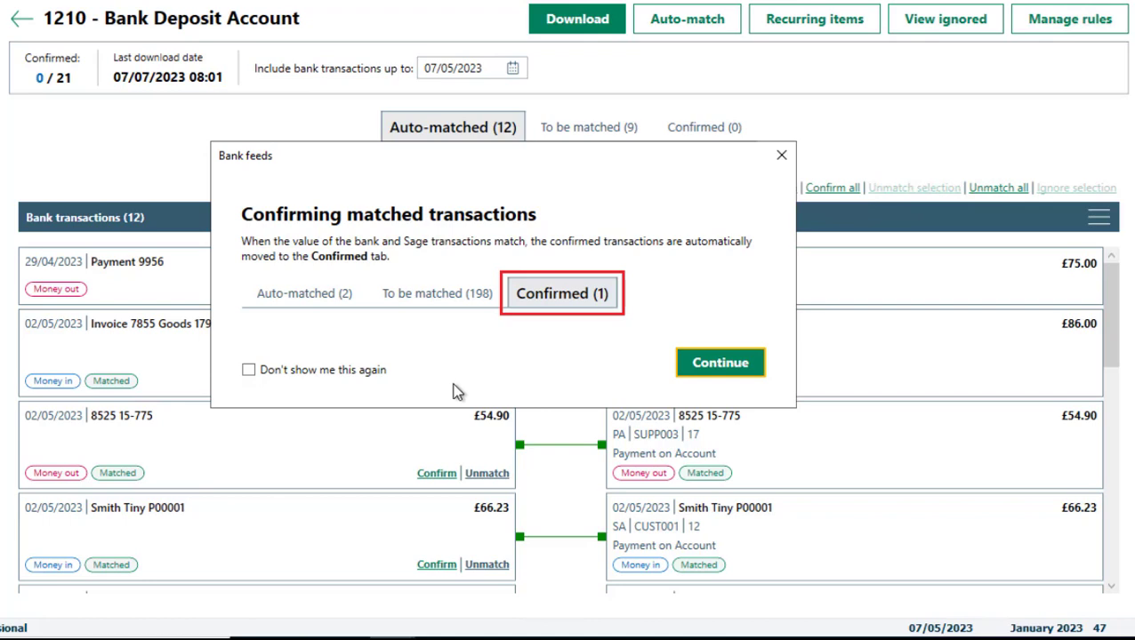
pyautogui.click(692, 369)
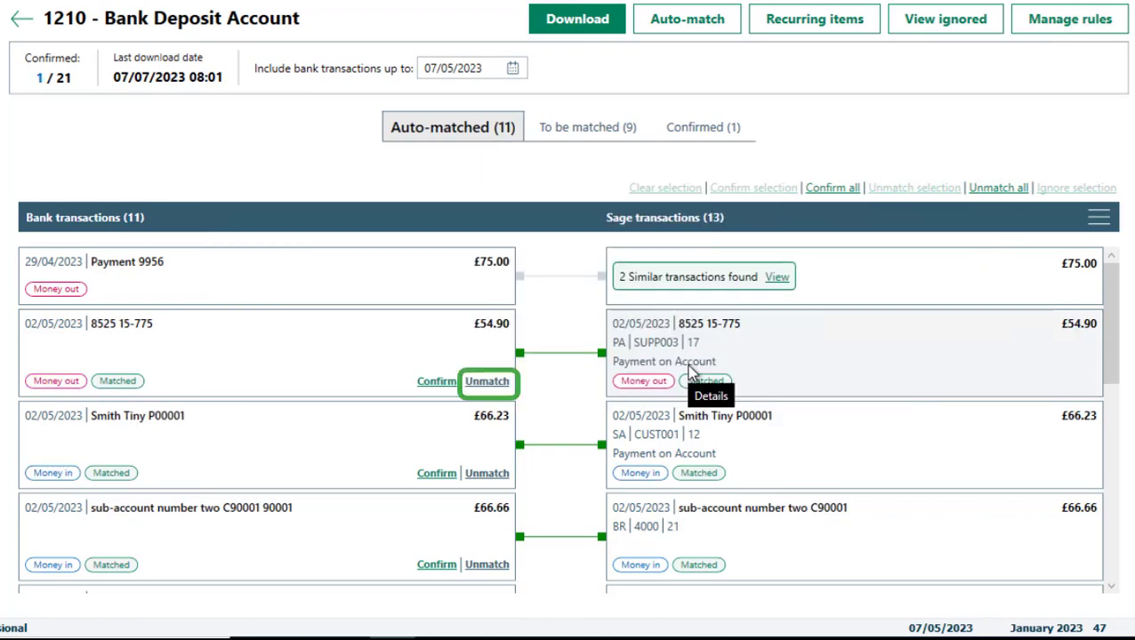
# Step: Unmatch the £54.90 transaction 8525 15-775 and confirm all the remaining auto-matched transactions
pyautogui.click(496, 384)
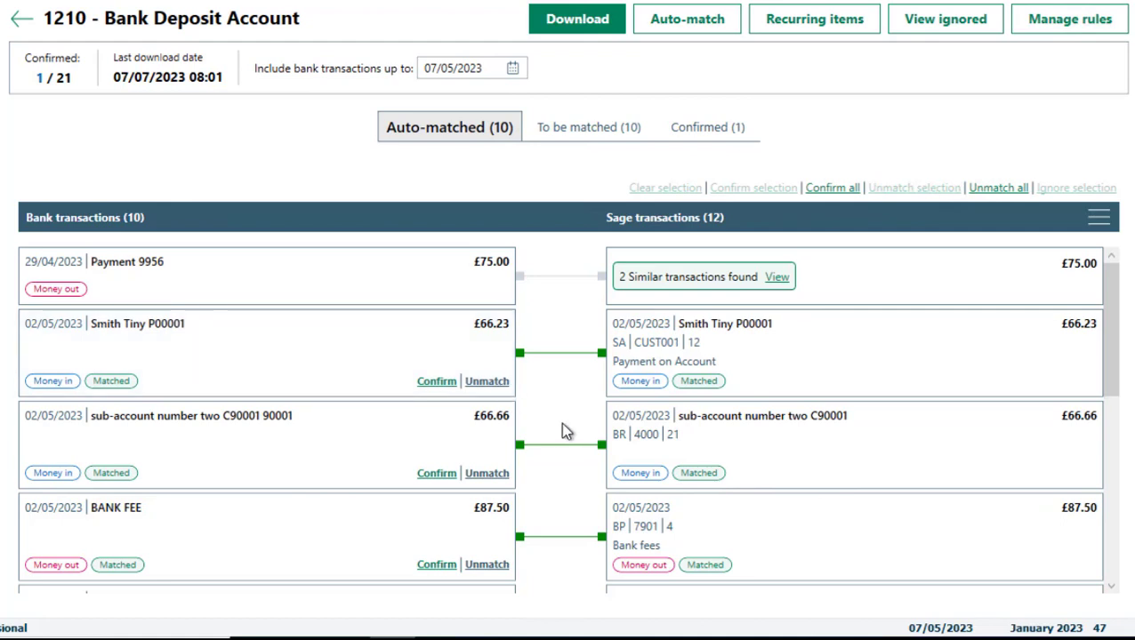
pyautogui.click(833, 188)
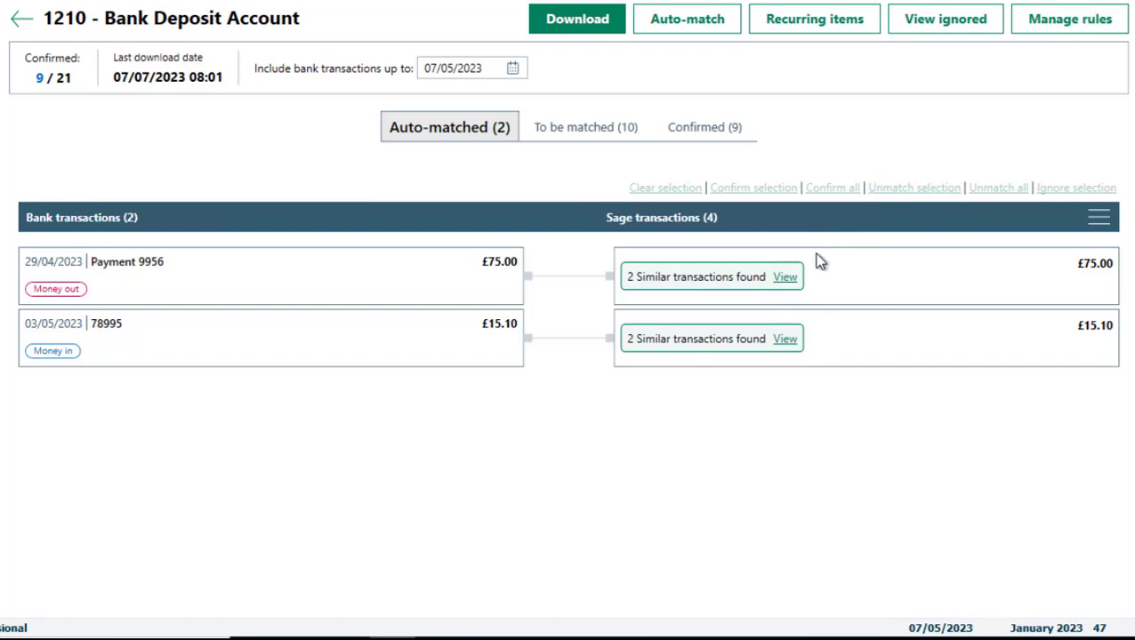
# Step: Match the £75.00 Payment 9956 to the SUPP02 Deposit entry among its similar transactions and confirm it
pyautogui.click(784, 278)
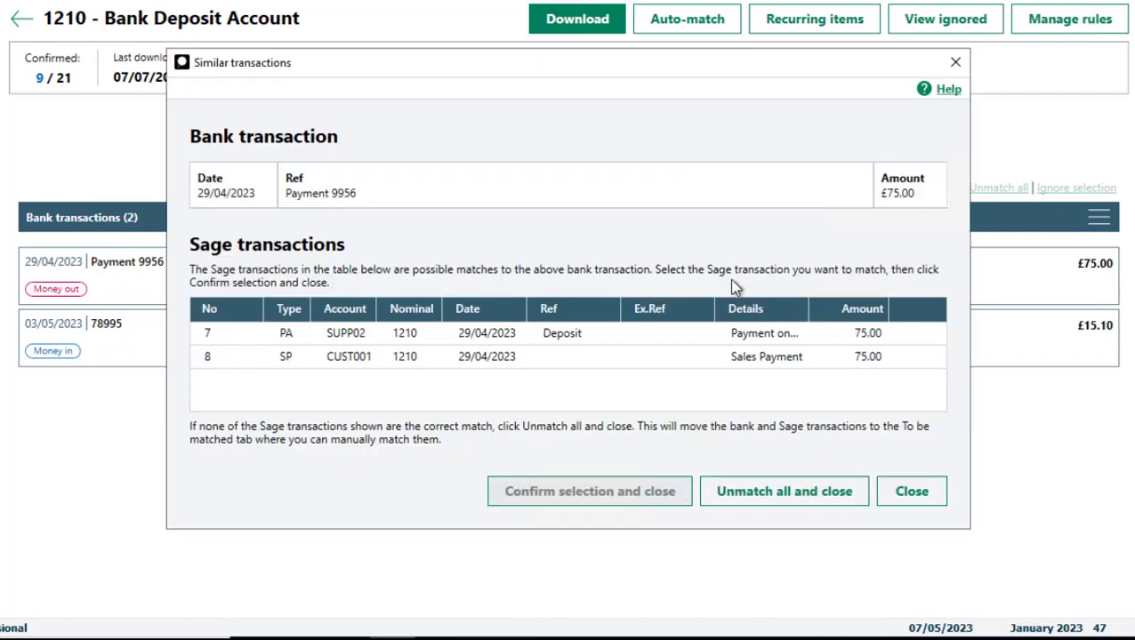
pyautogui.click(511, 336)
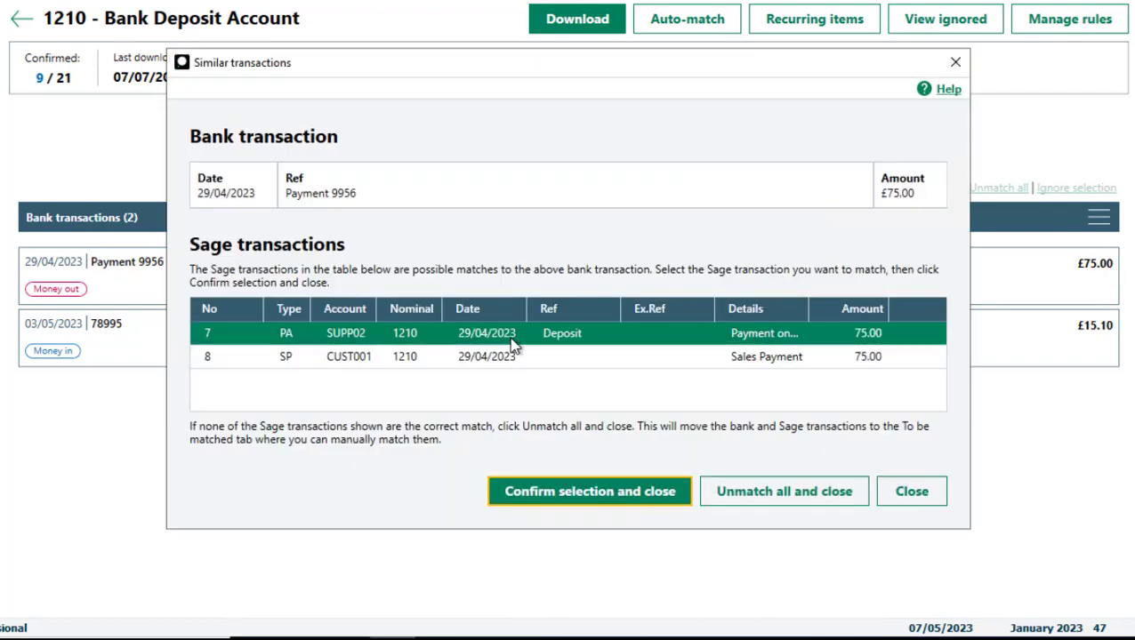
pyautogui.click(631, 494)
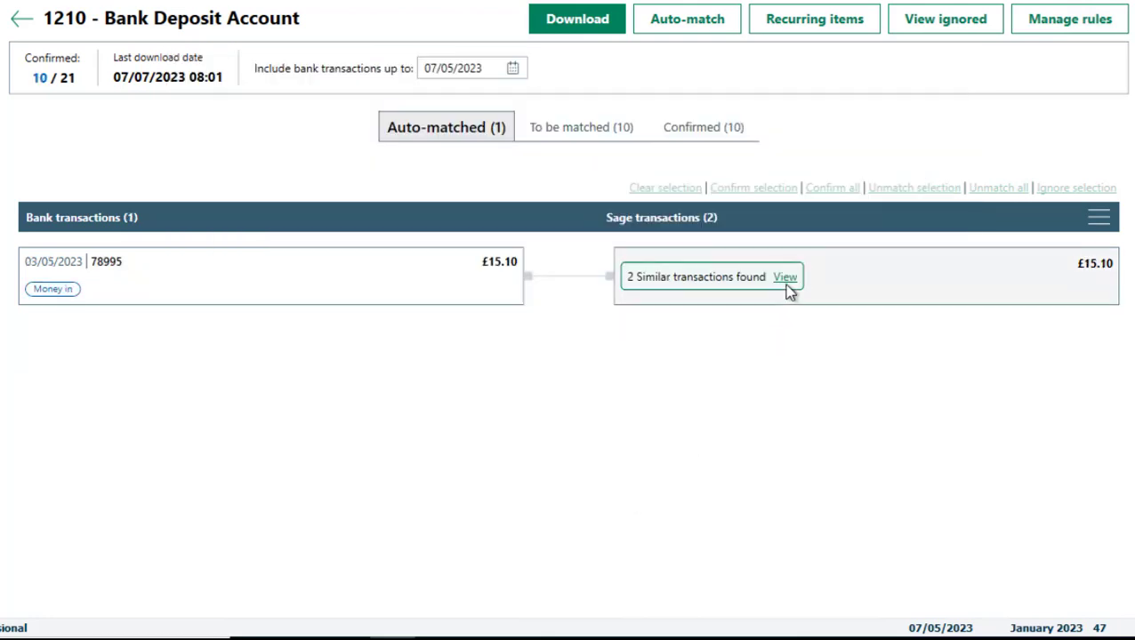
# Step: Match the £15.10 bank transaction 78995 to the similar receipt dated 03/05/2023 and confirm it
pyautogui.click(784, 277)
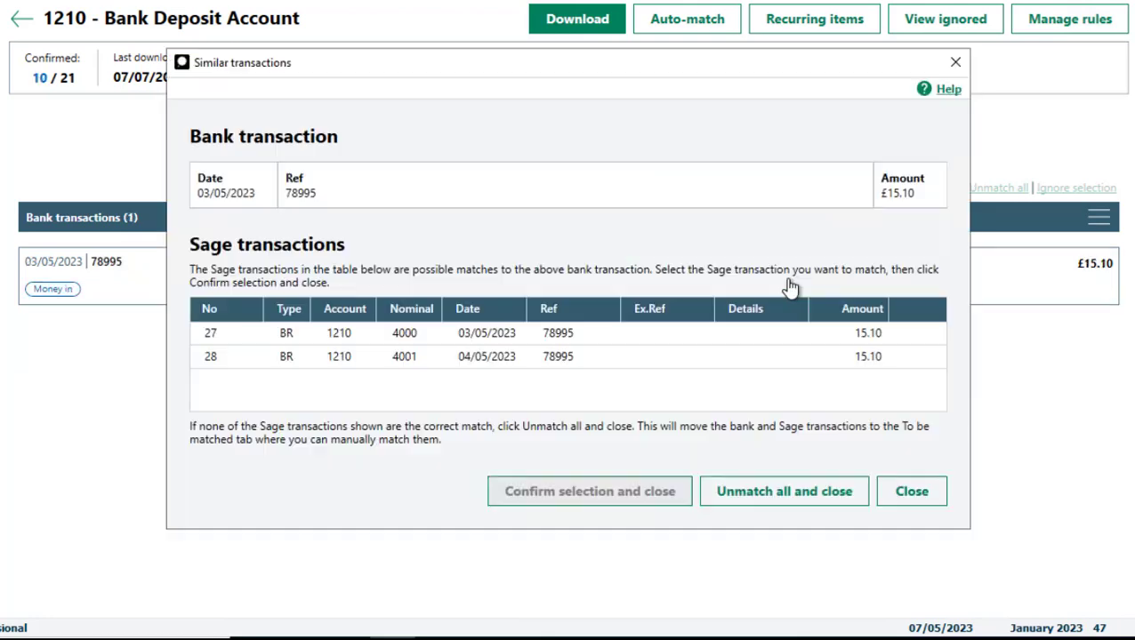
pyautogui.click(489, 336)
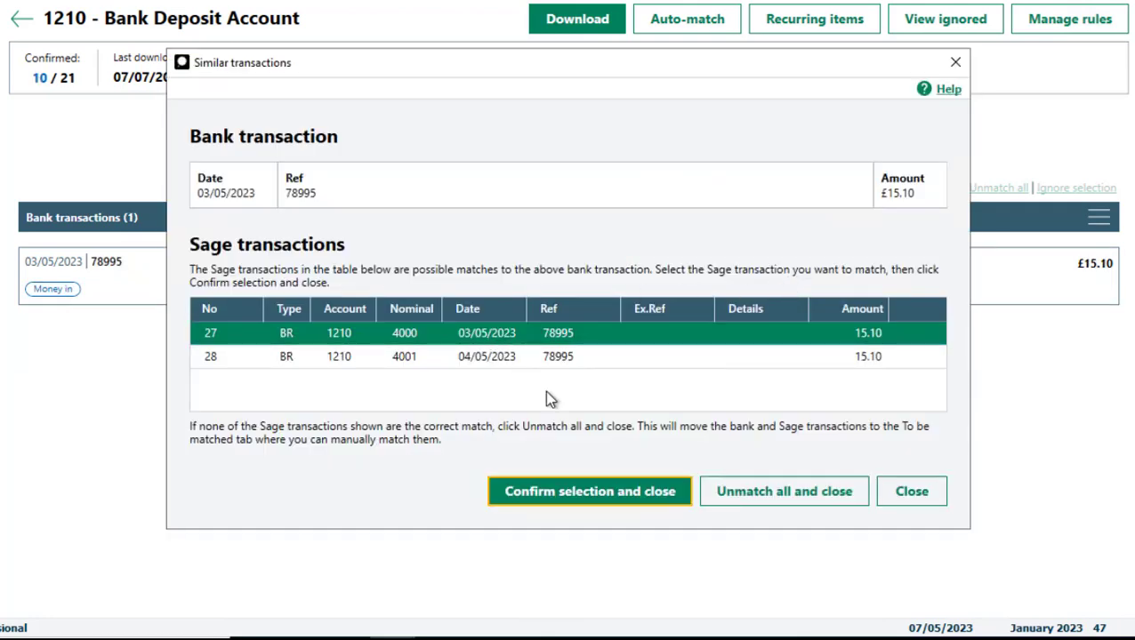
pyautogui.click(623, 498)
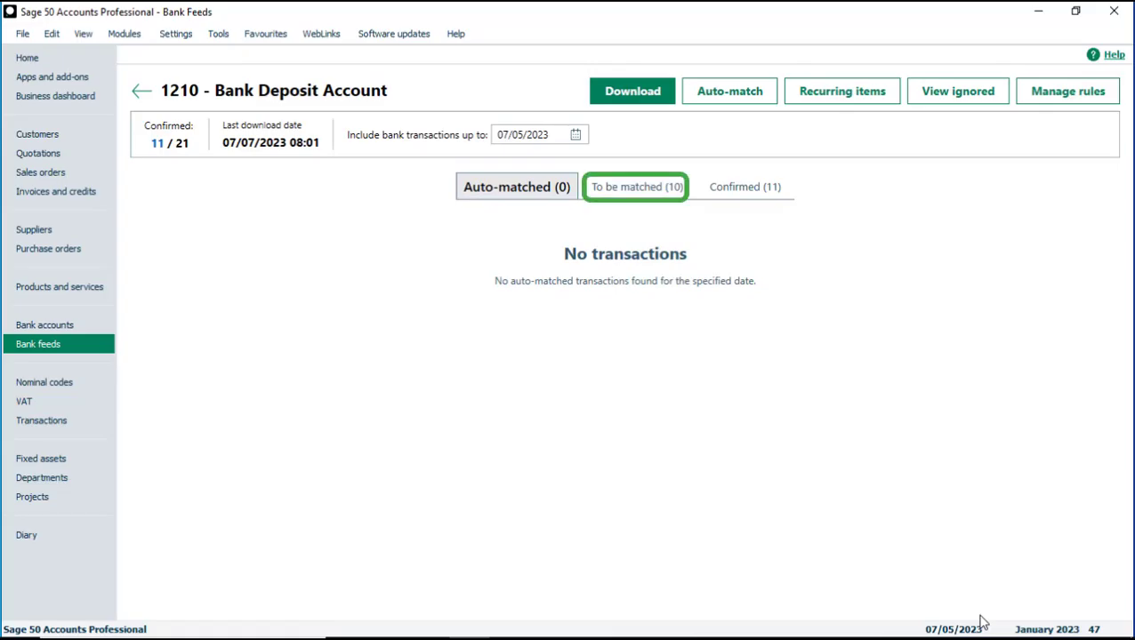
# Step: Open the To be matched transactions and view the drag-and-drop and manual selection matching demonstrations
pyautogui.click(658, 190)
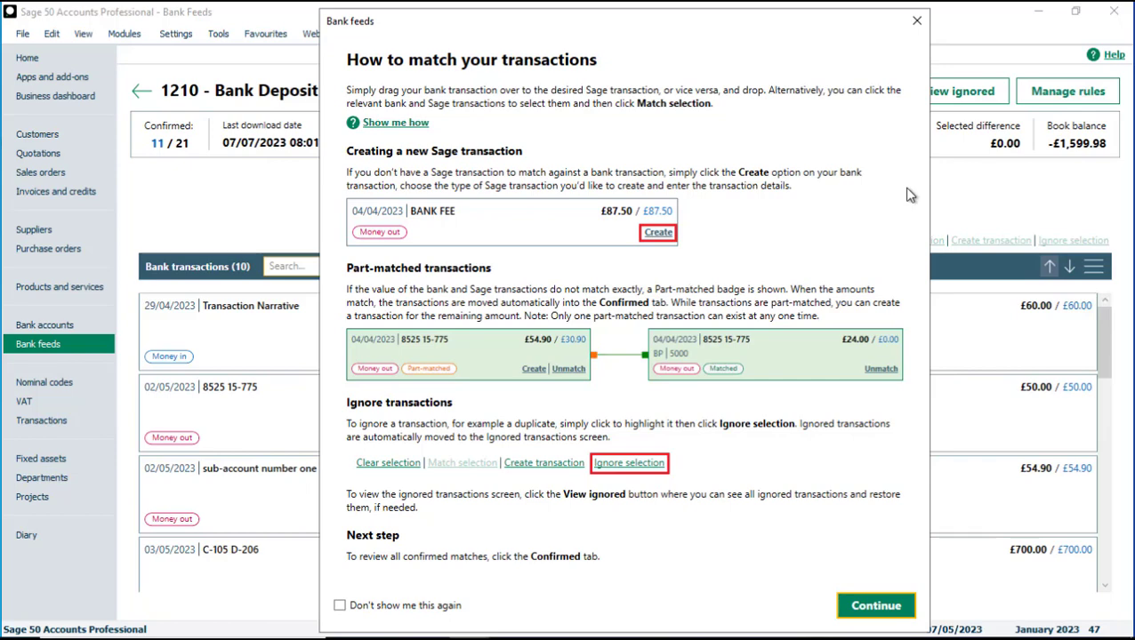
pyautogui.click(397, 124)
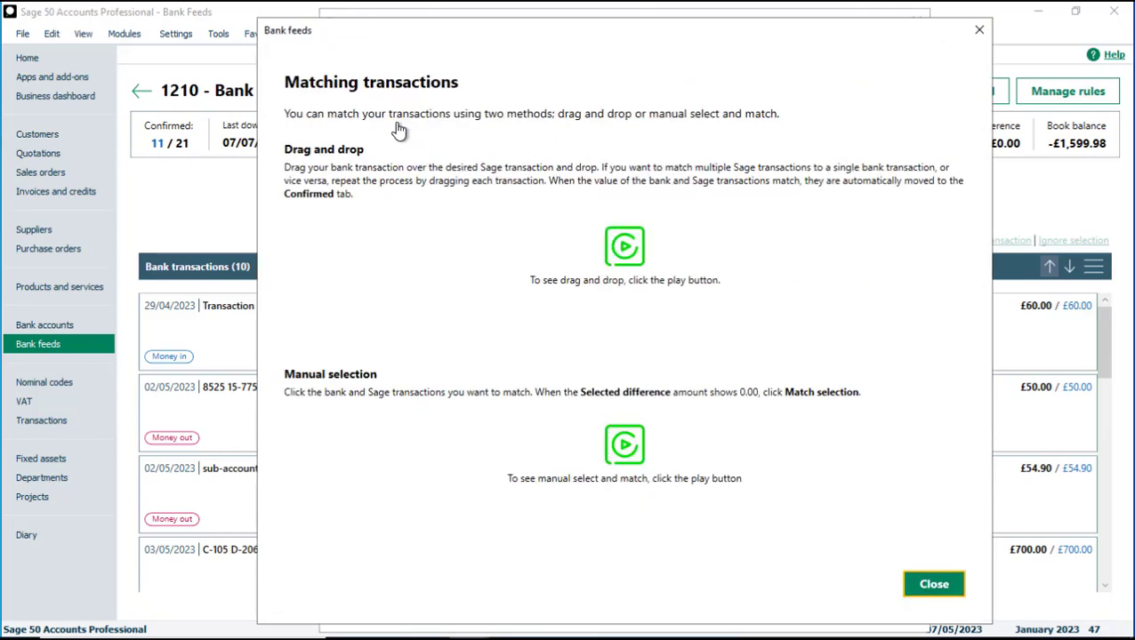
pyautogui.click(625, 253)
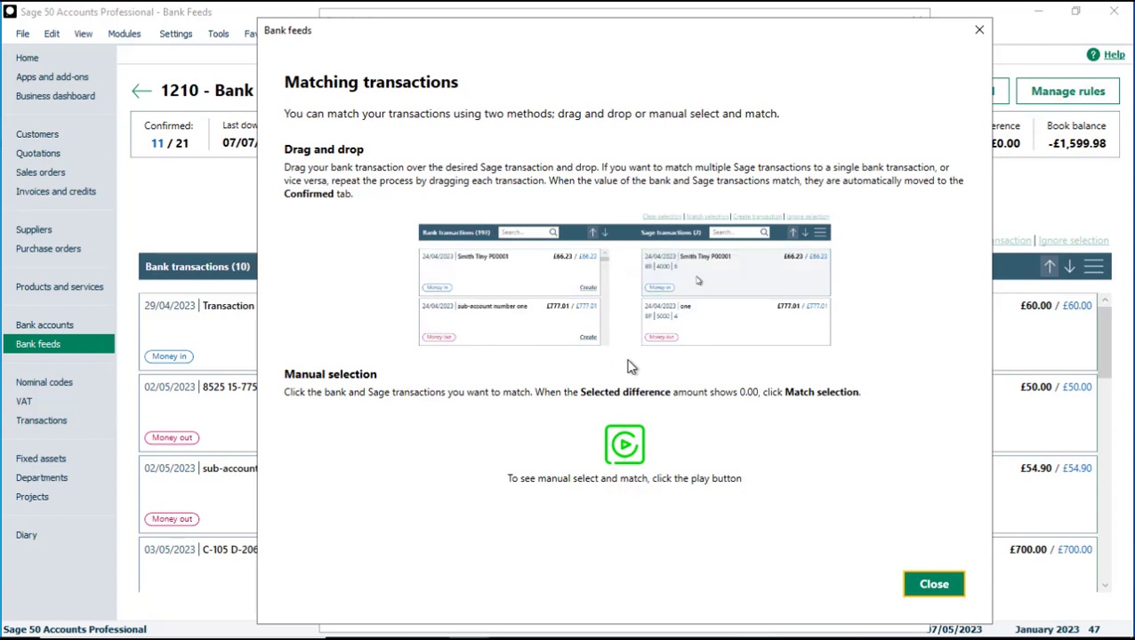
pyautogui.click(624, 444)
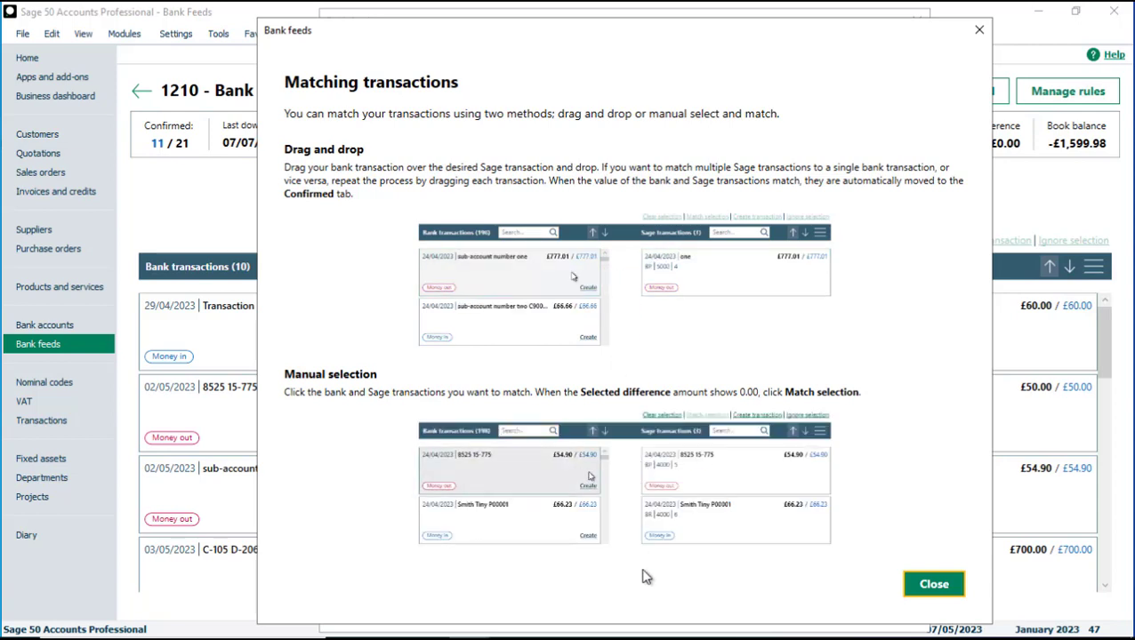
pyautogui.click(930, 588)
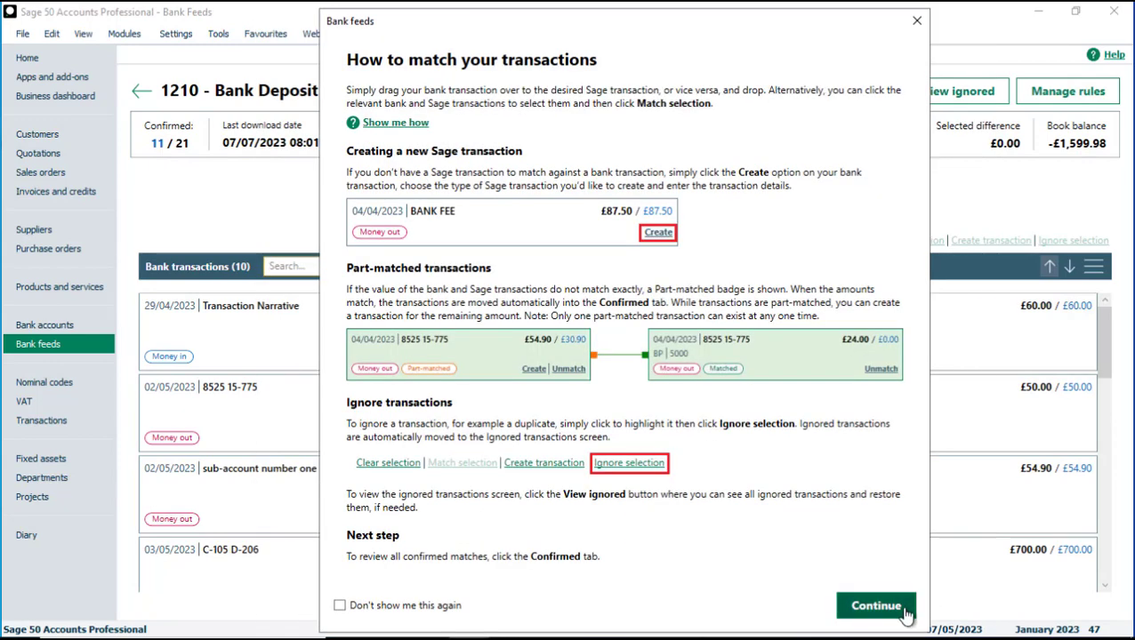
pyautogui.click(833, 611)
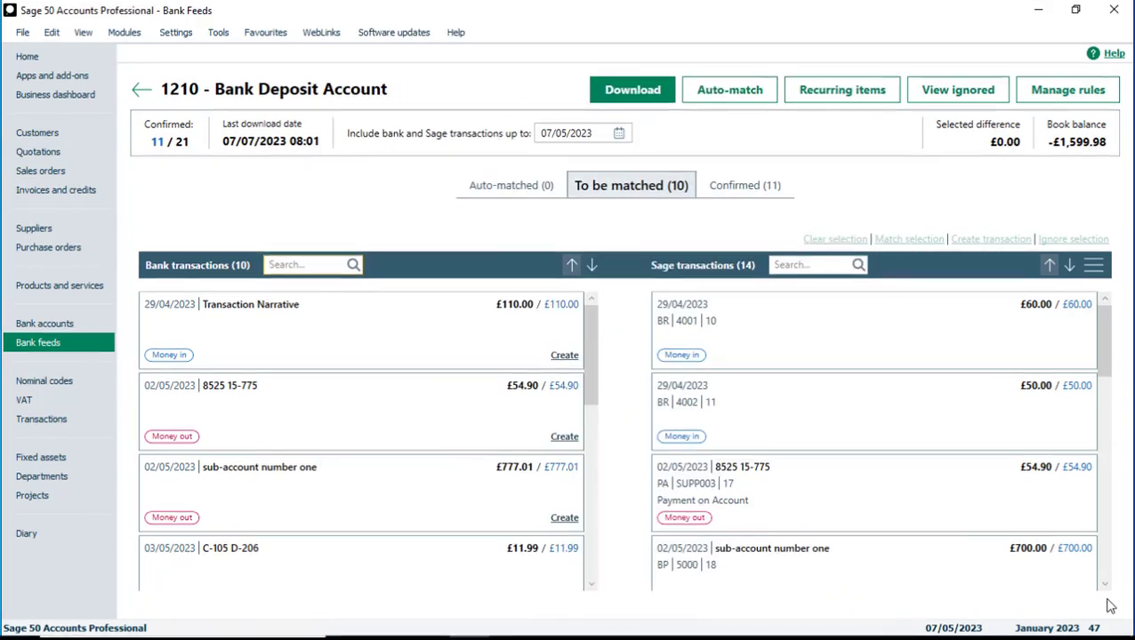
# Step: Search both the bank and Sage transactions for 9775, and clear both searches
pyautogui.click(314, 266)
pyautogui.write('9775')
pyautogui.click(784, 265)
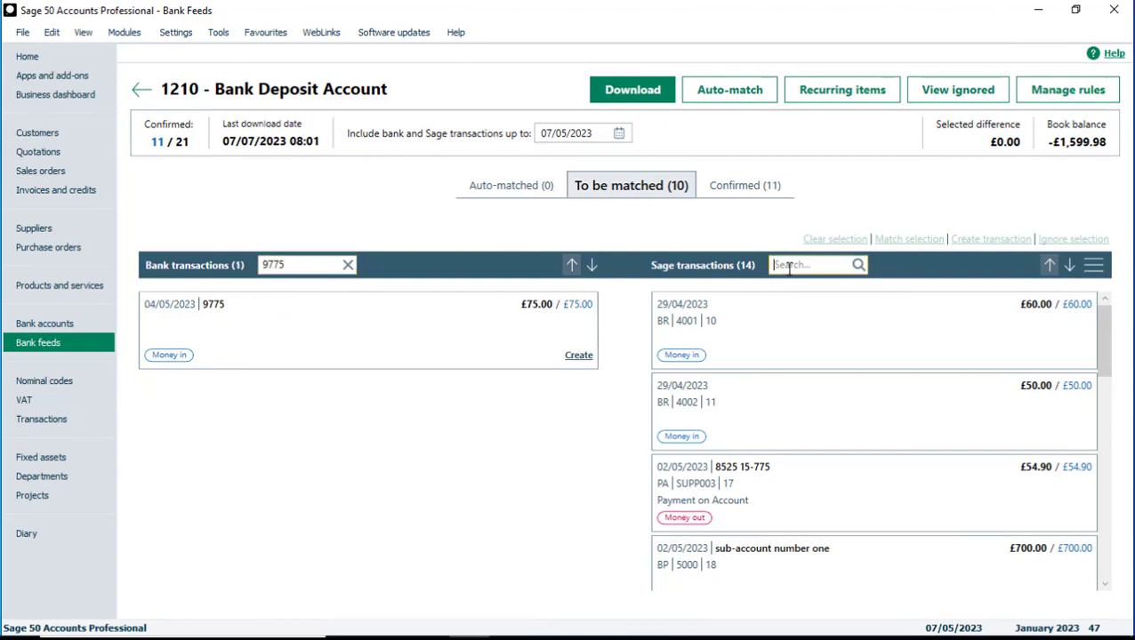
pyautogui.write('9775')
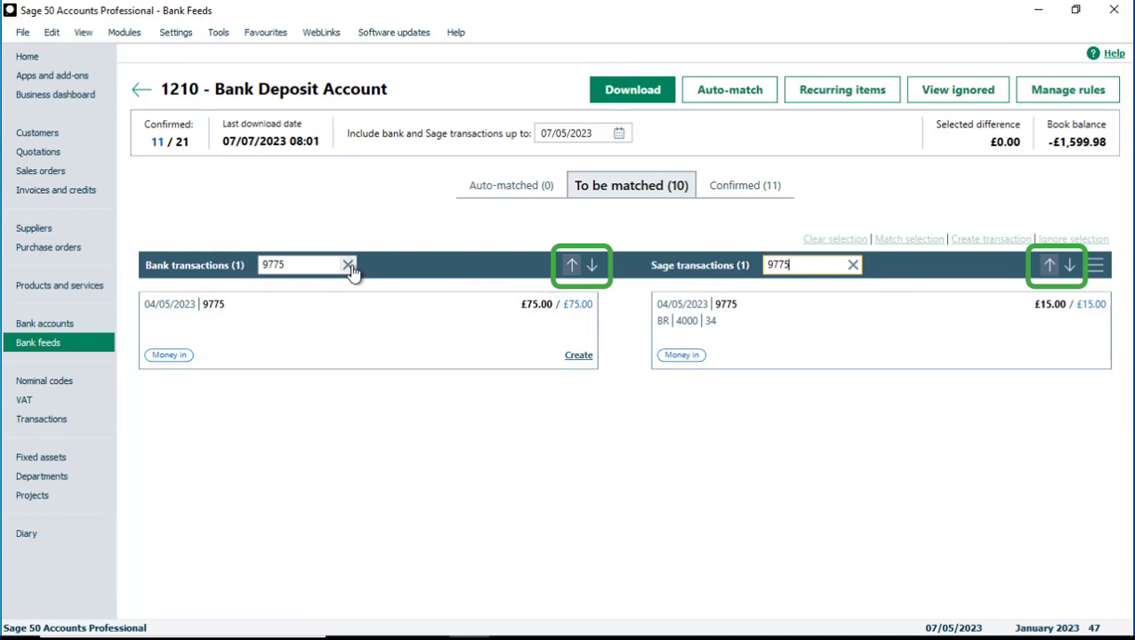
pyautogui.click(349, 266)
pyautogui.click(853, 265)
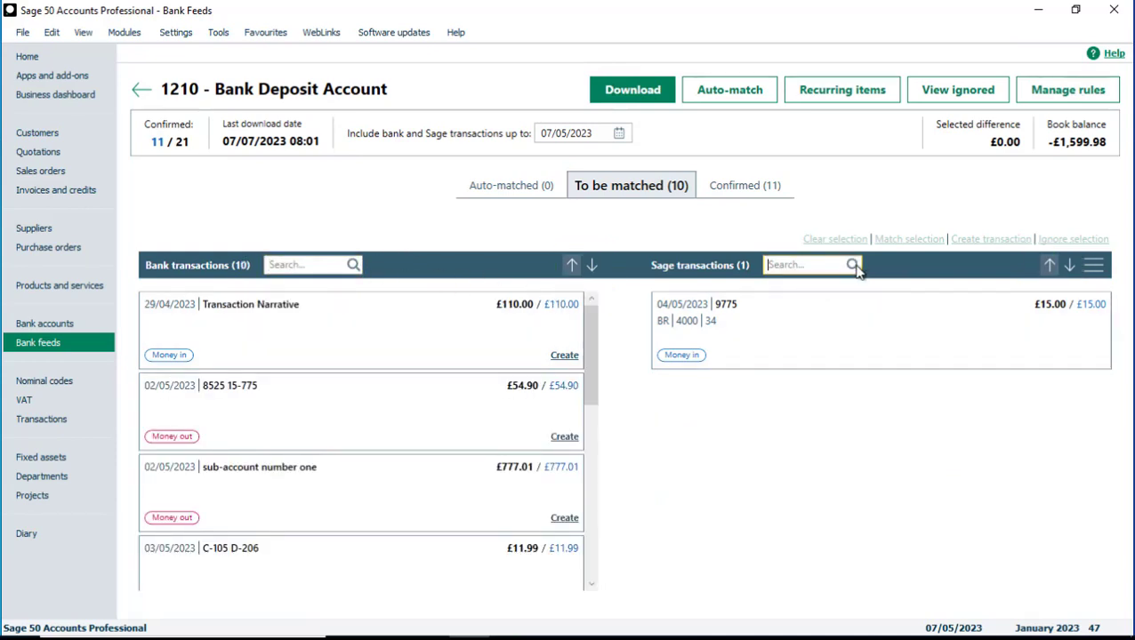
# Step: Review the descending sort options for the bank transactions and the Sage transactions
pyautogui.click(591, 266)
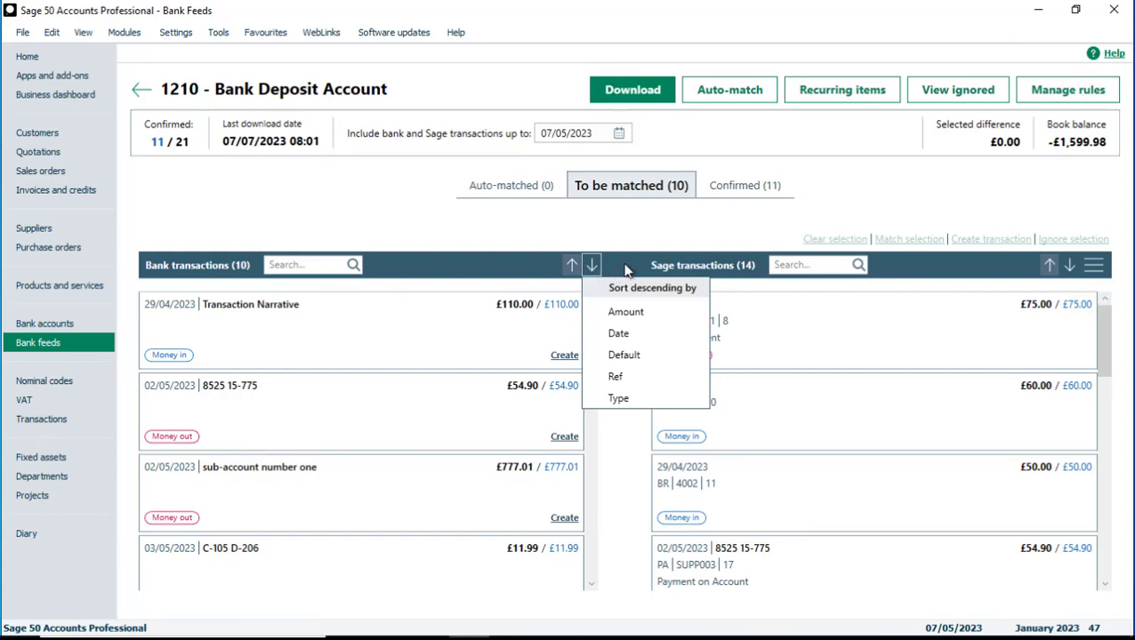
pyautogui.click(625, 269)
pyautogui.click(1070, 266)
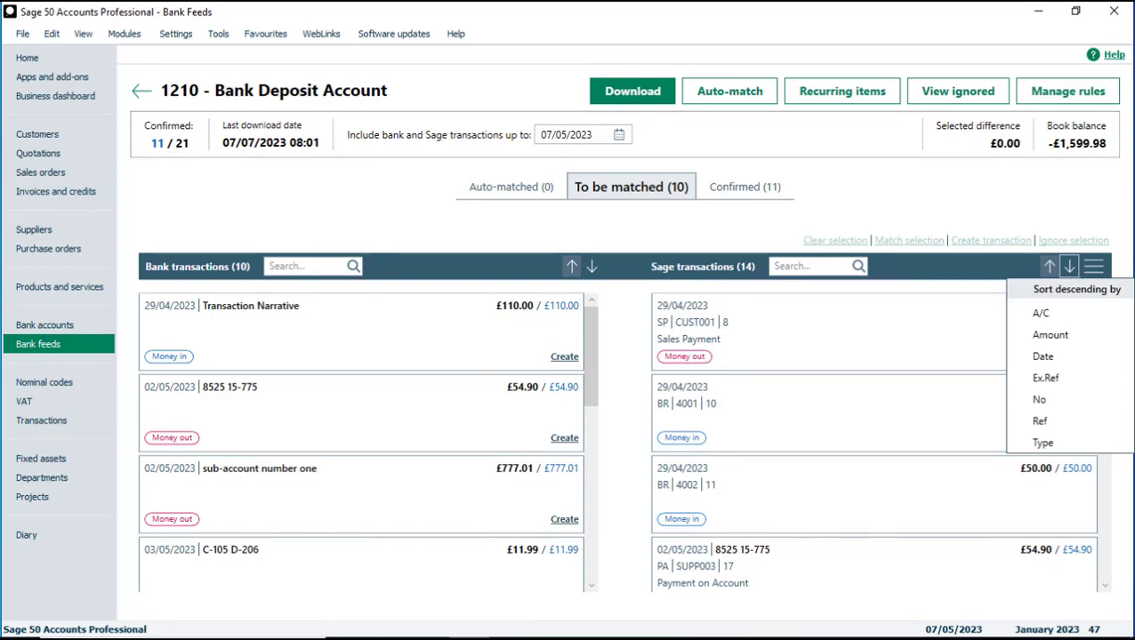
pyautogui.click(1033, 312)
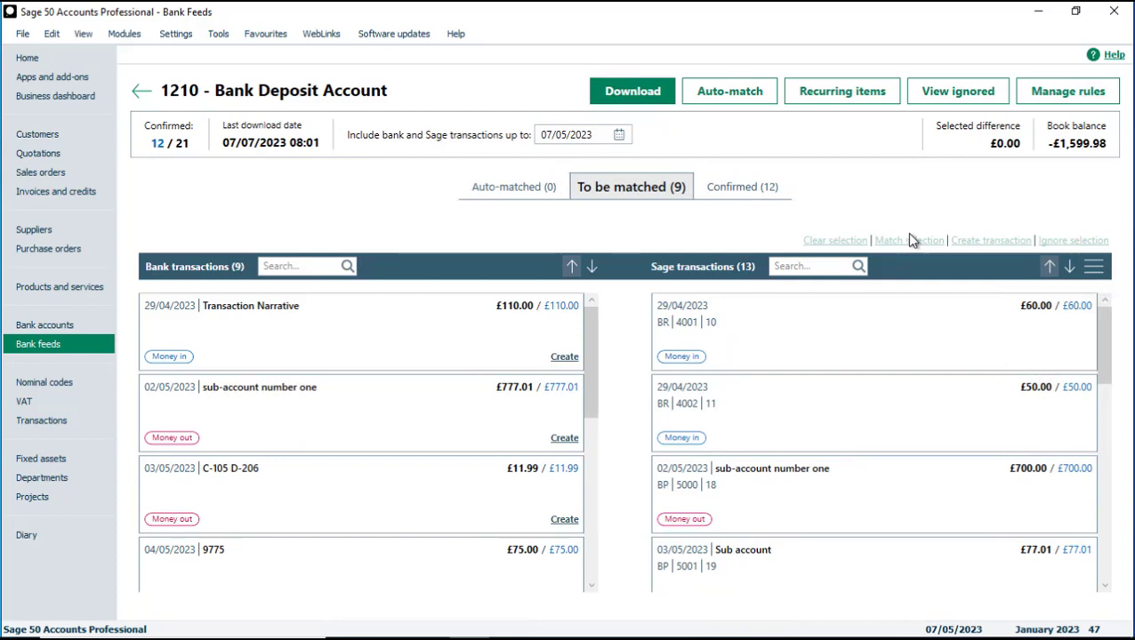
# Step: Match the £110.00 bank transaction to the £60.00 and £50.00 receipts, and the £777.01 one to the £700.00 and £77.01 payments
pyautogui.click(536, 337)
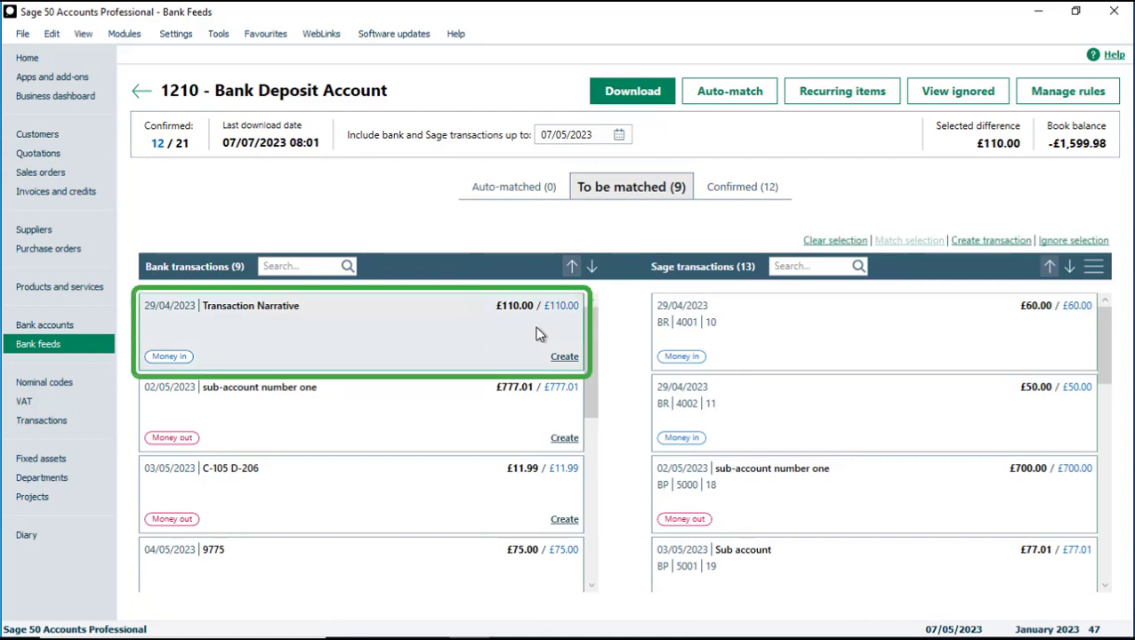
pyautogui.click(742, 327)
pyautogui.click(744, 403)
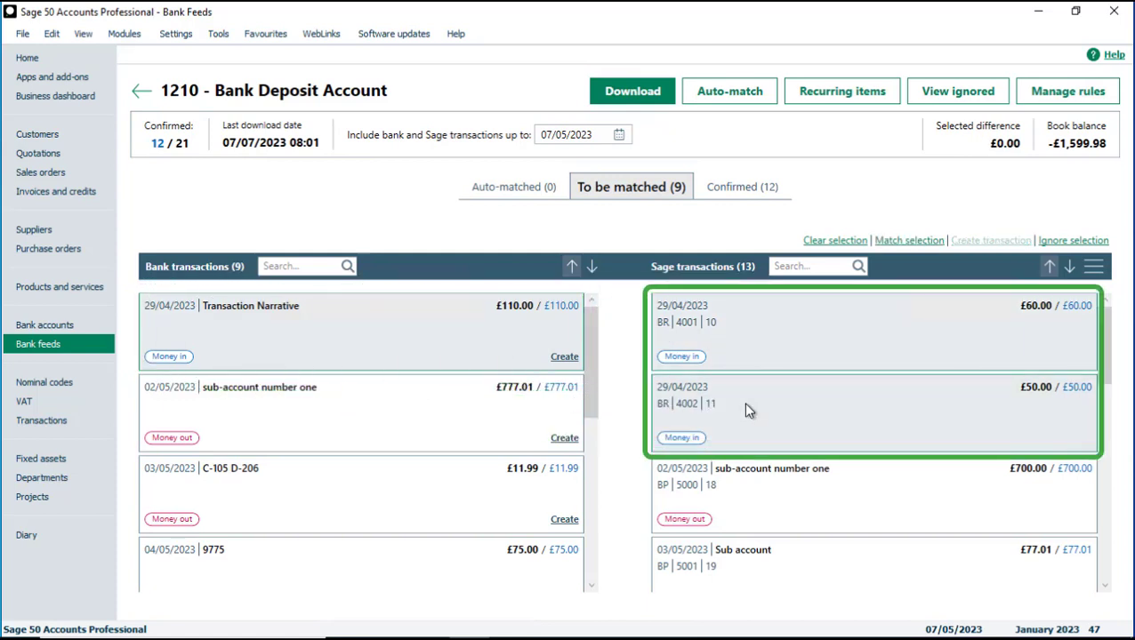
pyautogui.click(908, 241)
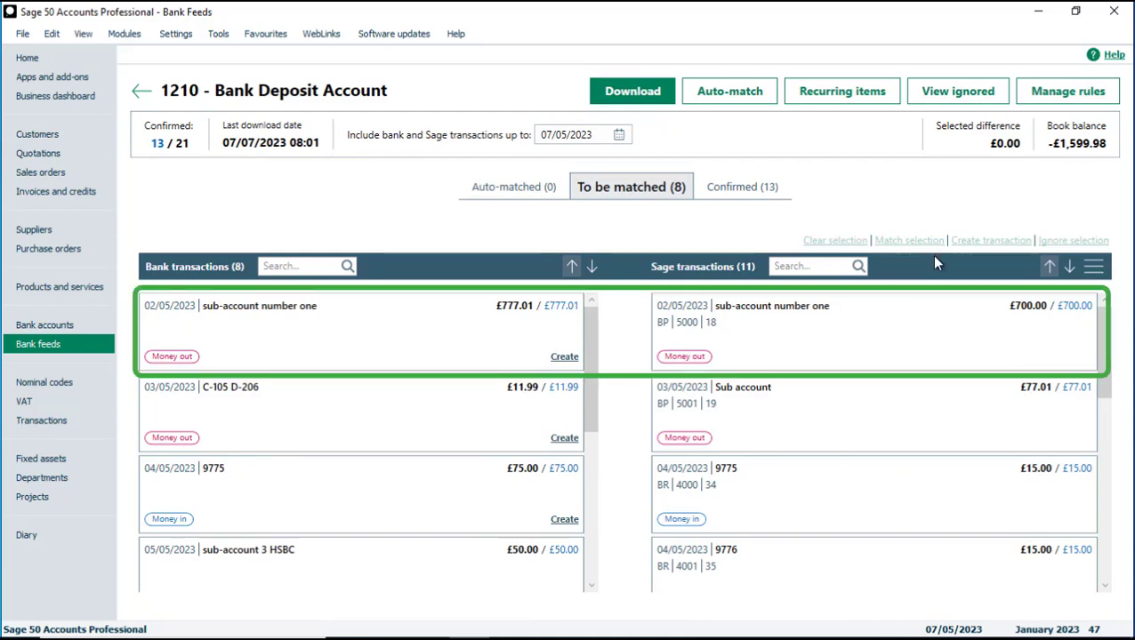
pyautogui.moveTo(747, 354); pyautogui.dragTo(562, 337)
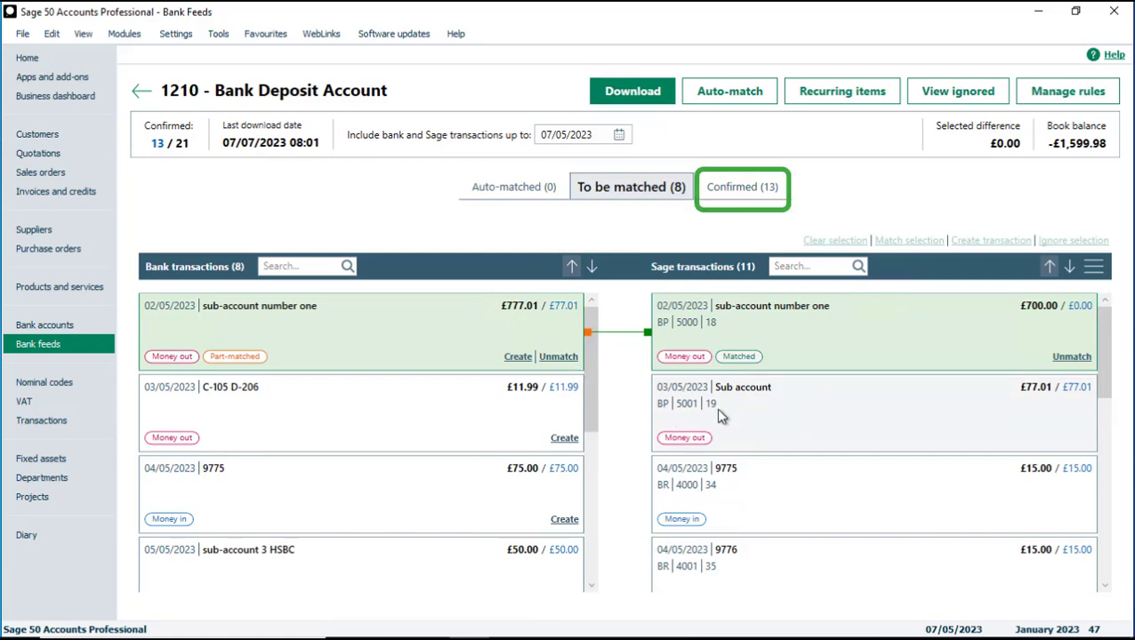
pyautogui.moveTo(721, 416); pyautogui.dragTo(558, 335)
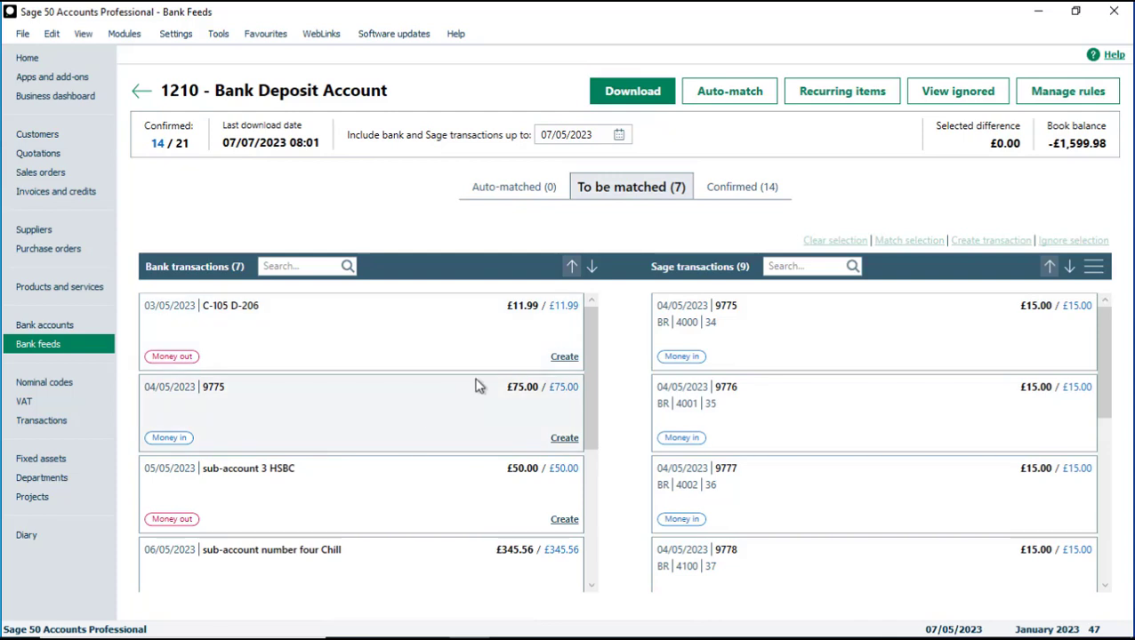
# Step: Match the £75.00 bank transaction 9775 to the five £15.00 Sage receipts with references 9775 to 9779
pyautogui.click(500, 423)
pyautogui.moveTo(573, 416); pyautogui.dragTo(690, 330)
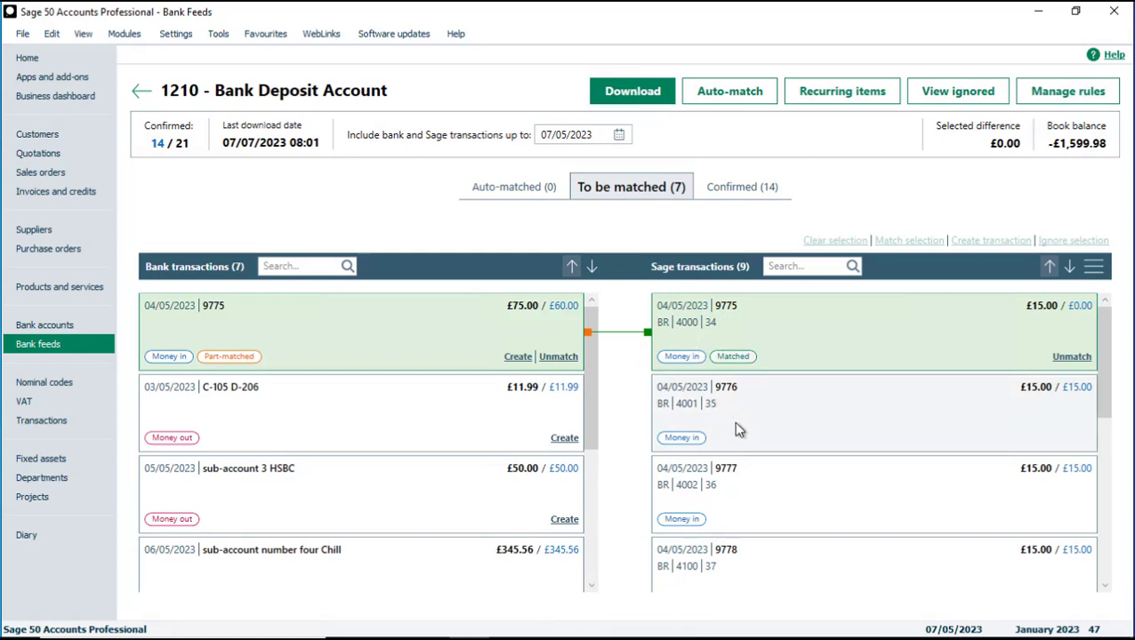
pyautogui.moveTo(735, 430); pyautogui.dragTo(580, 329)
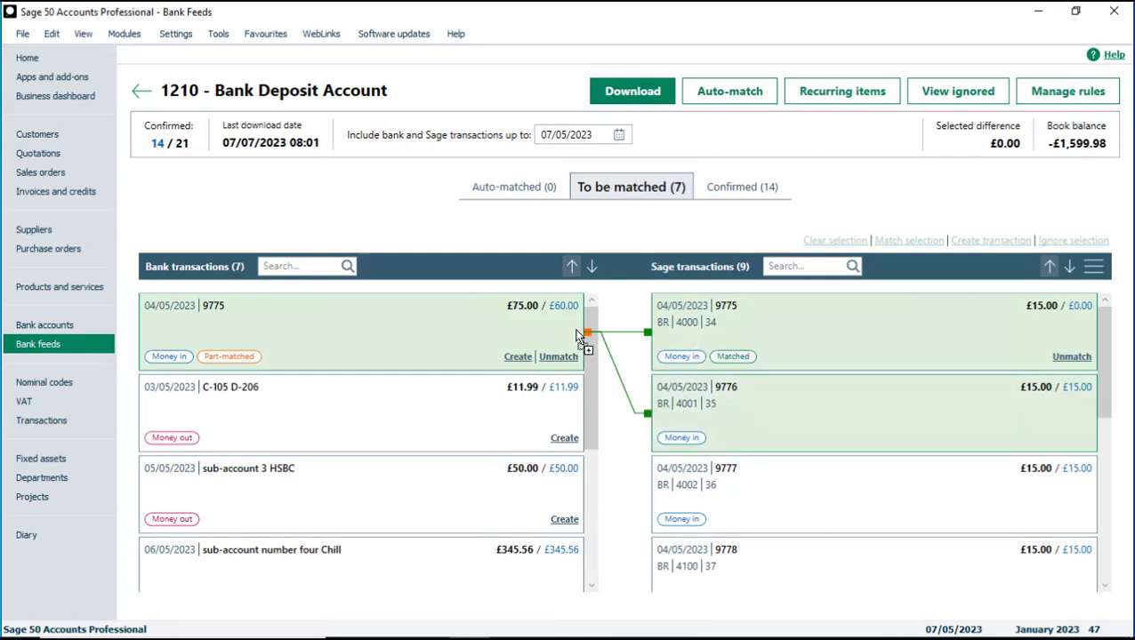
pyautogui.moveTo(759, 486); pyautogui.dragTo(569, 334)
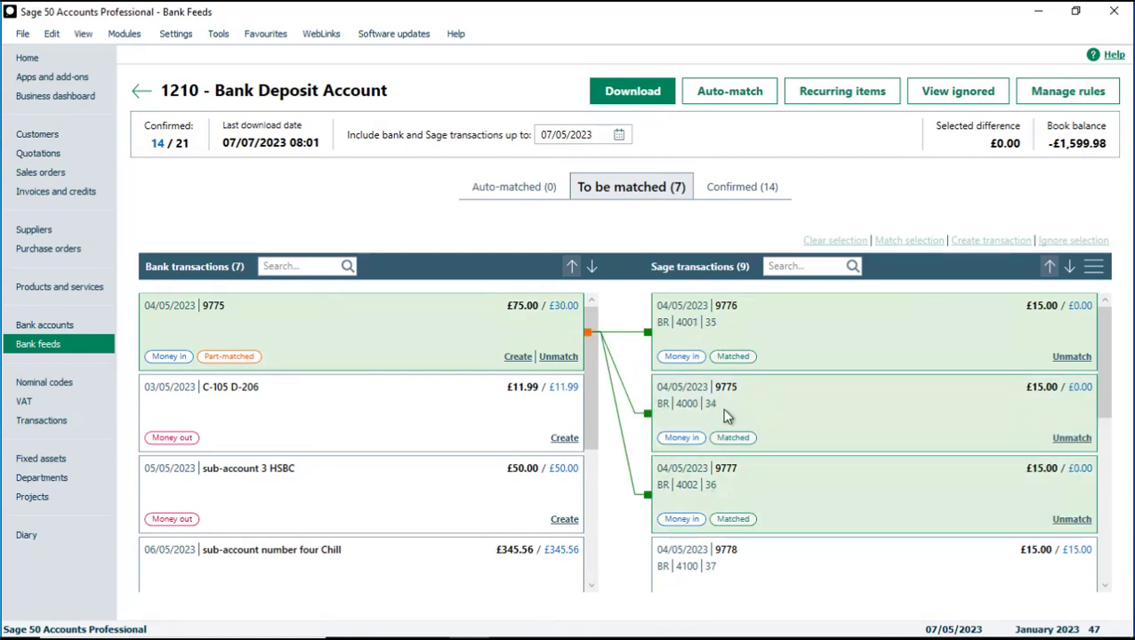
pyautogui.moveTo(754, 558)
pyautogui.mouseDown()
pyautogui.moveTo(620, 422)
pyautogui.moveTo(584, 331)
pyautogui.mouseUp()
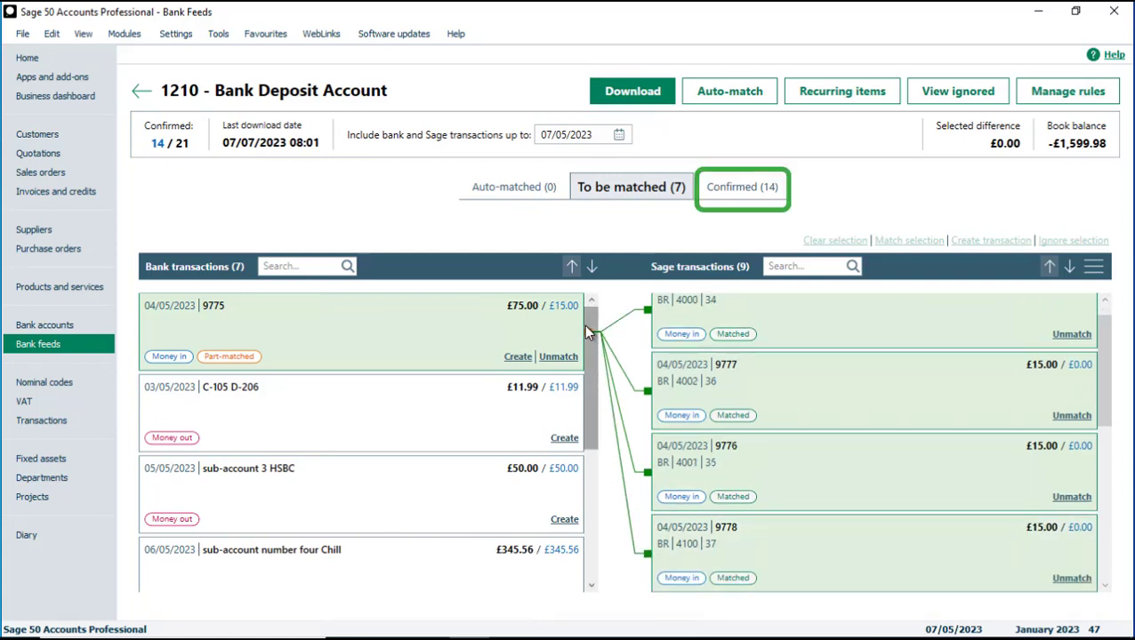
pyautogui.click(1105, 588)
pyautogui.click(1106, 589)
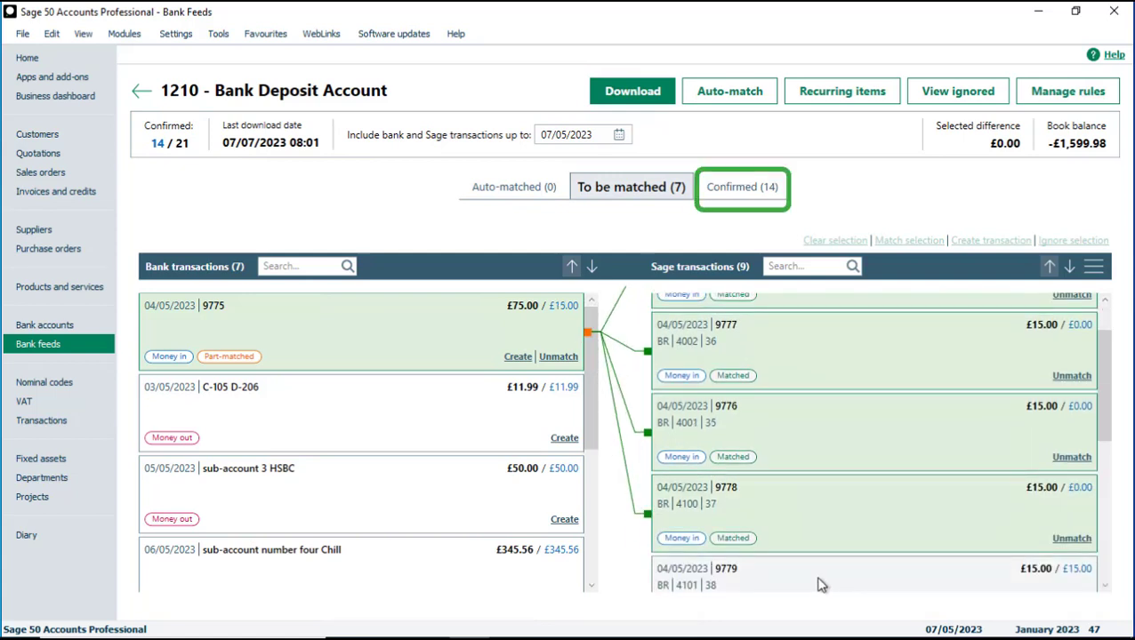
pyautogui.moveTo(800, 580); pyautogui.dragTo(539, 324)
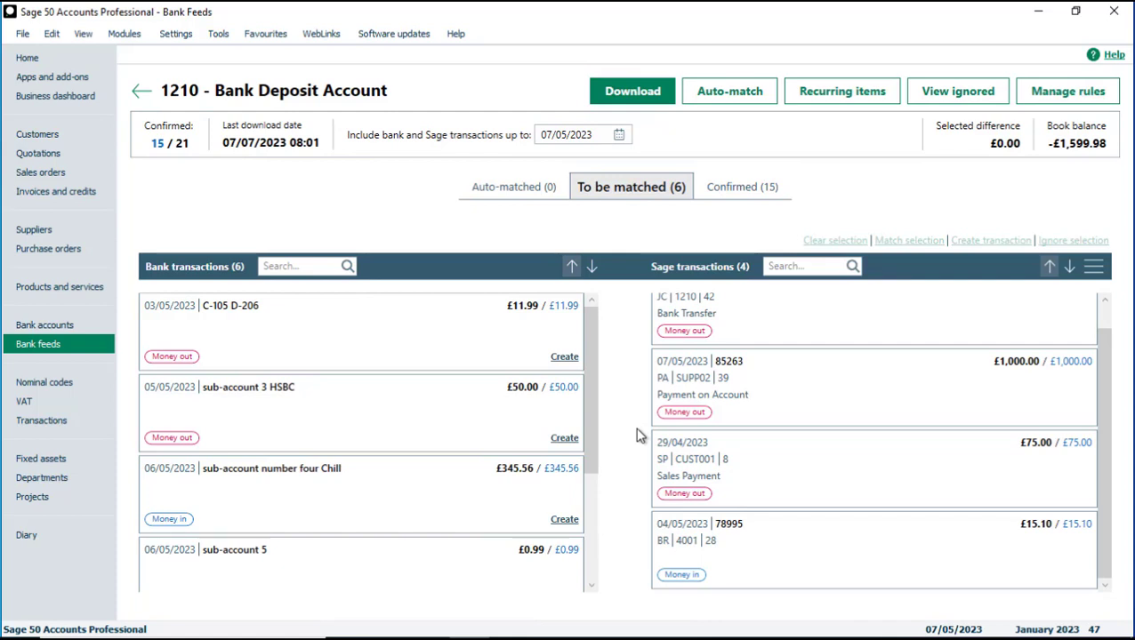
# Step: Match the £50.00 sub-account 3 HSBC and £0.99 sub-account 5 bank transactions to the single £50.99 TRANS bank transfer
pyautogui.moveTo(1105, 412); pyautogui.dragTo(1108, 357)
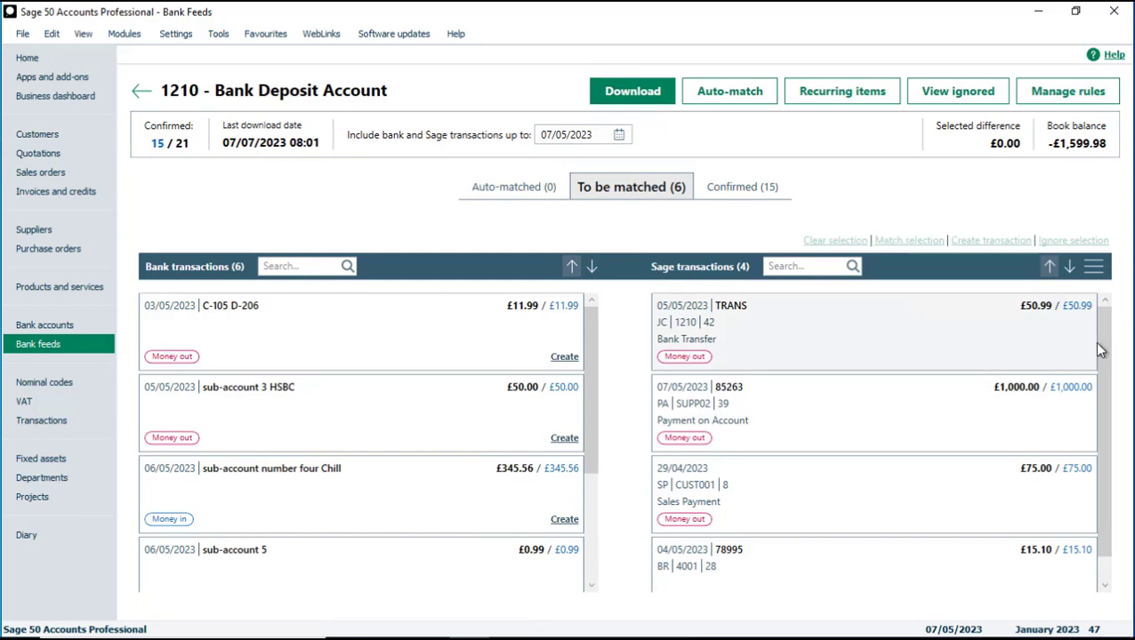
pyautogui.click(823, 347)
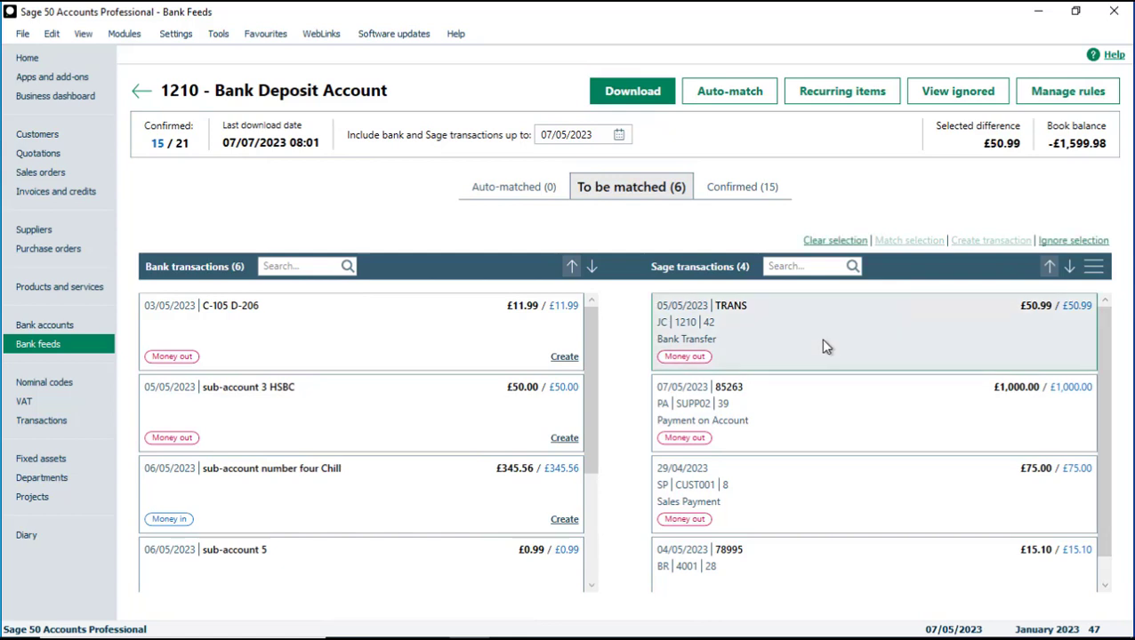
pyautogui.click(500, 417)
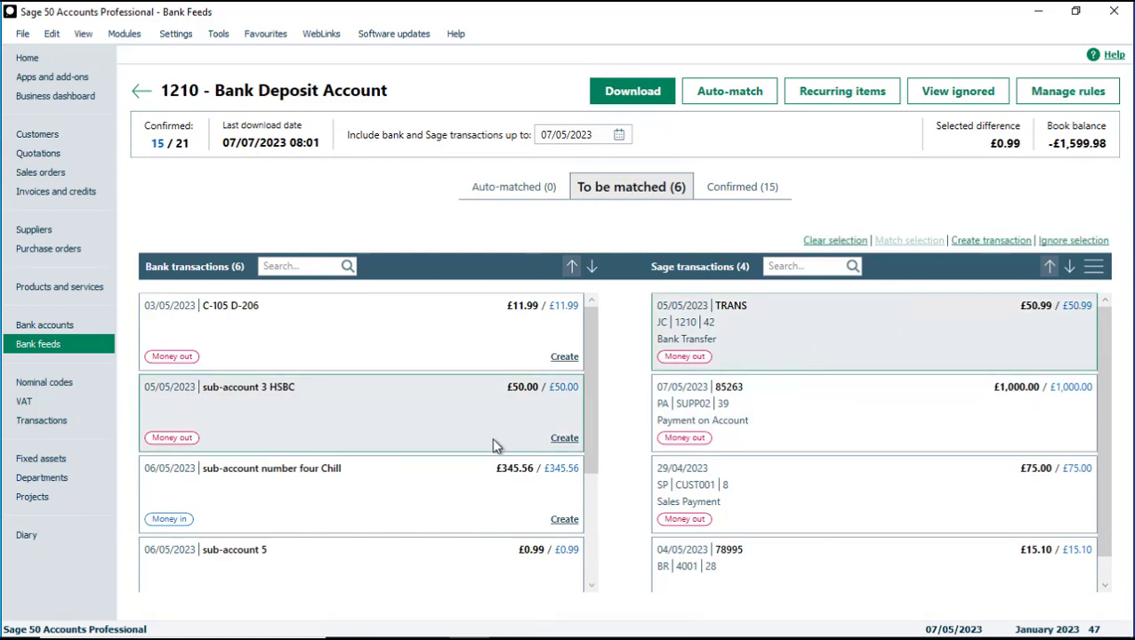
pyautogui.click(498, 573)
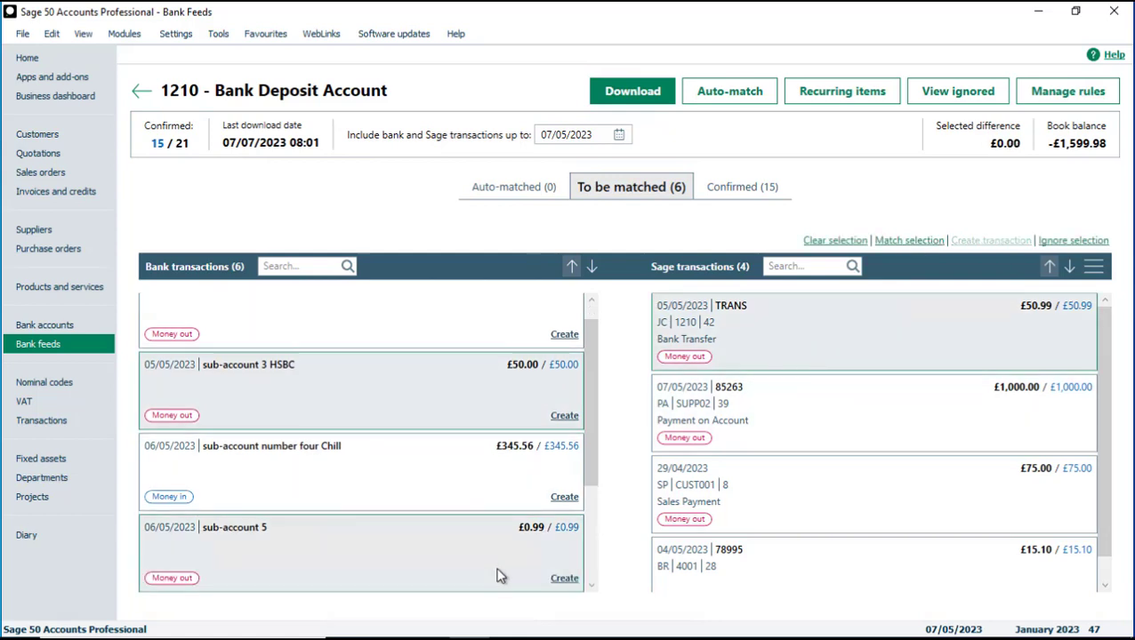
pyautogui.click(908, 241)
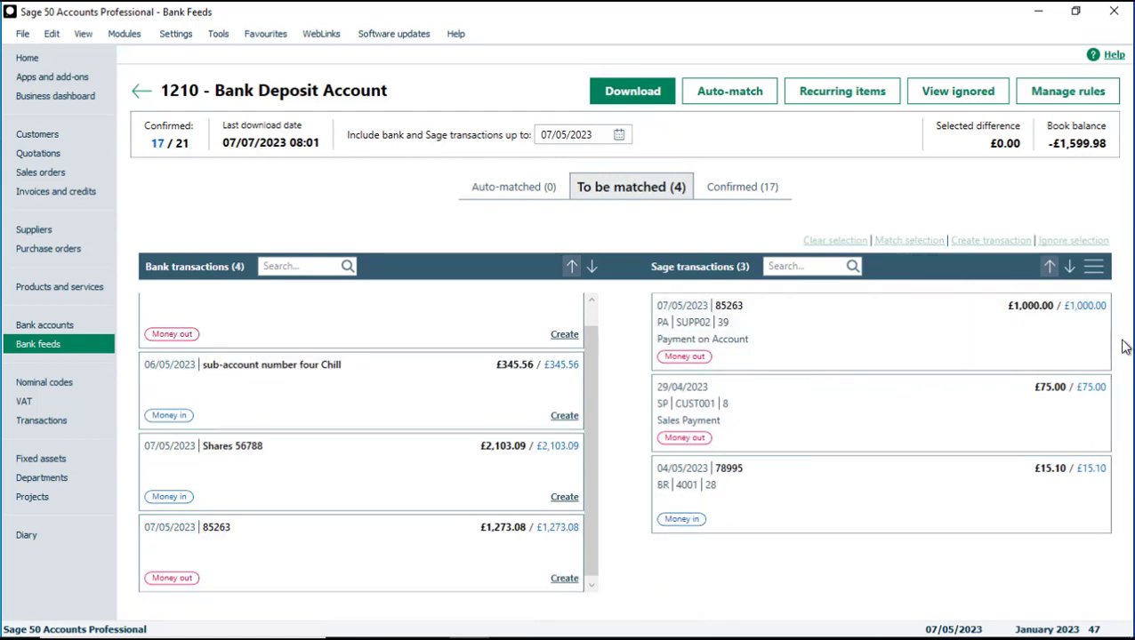
# Step: Create a supplier payment from the £11.99 C-105 D-206 bank transaction, paying supplier C-105's outstanding invoice in full, and save it
pyautogui.moveTo(591, 391); pyautogui.dragTo(594, 341)
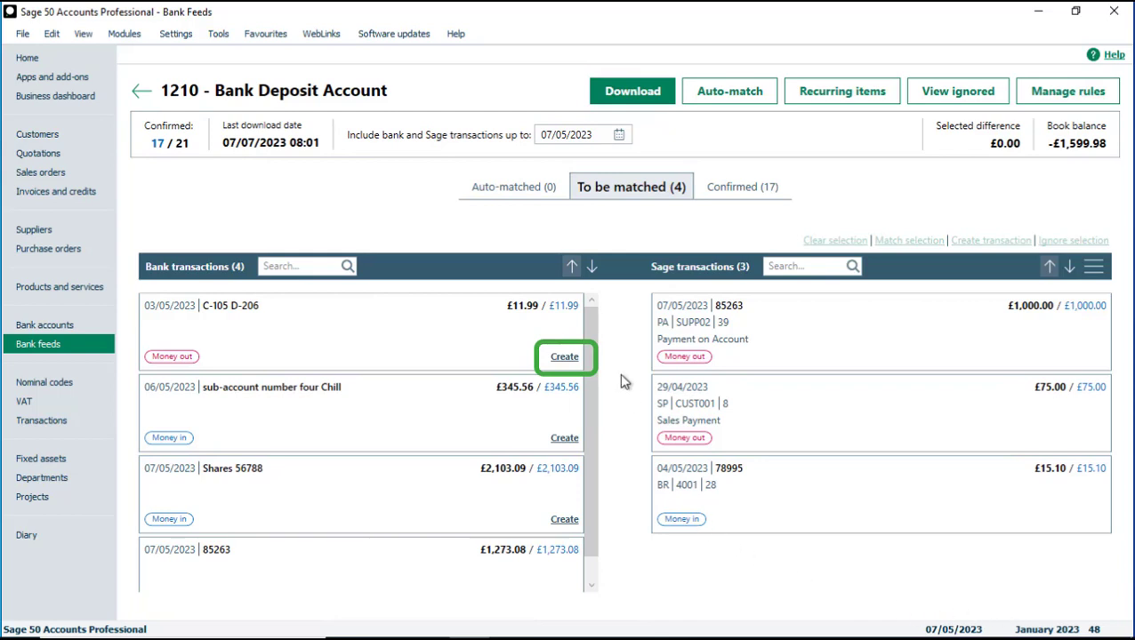
pyautogui.click(565, 356)
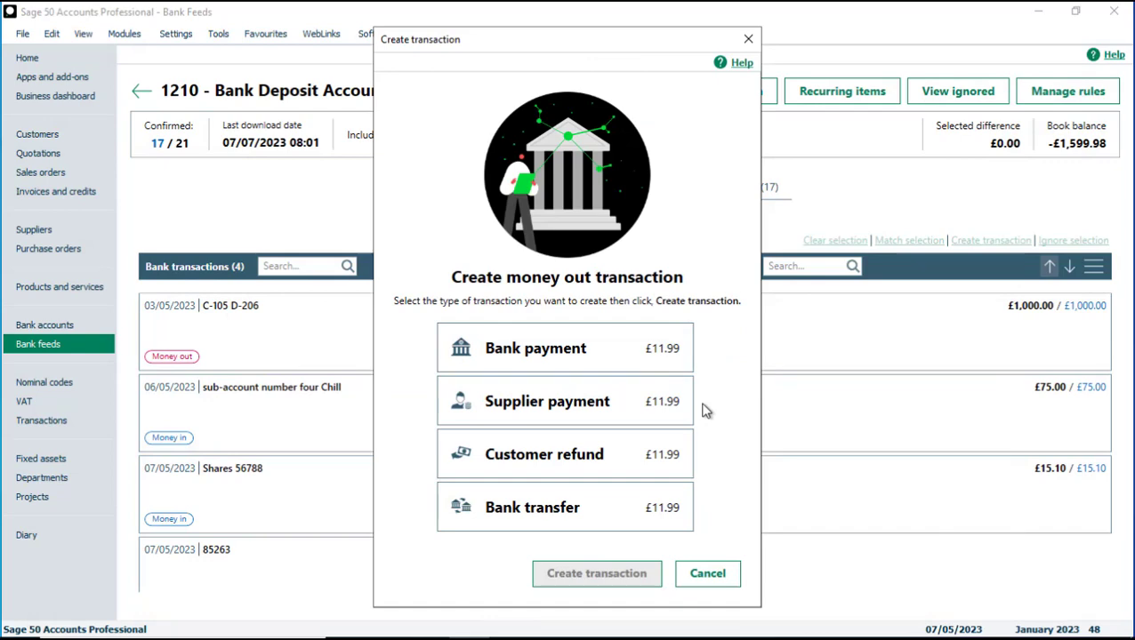
pyautogui.click(638, 414)
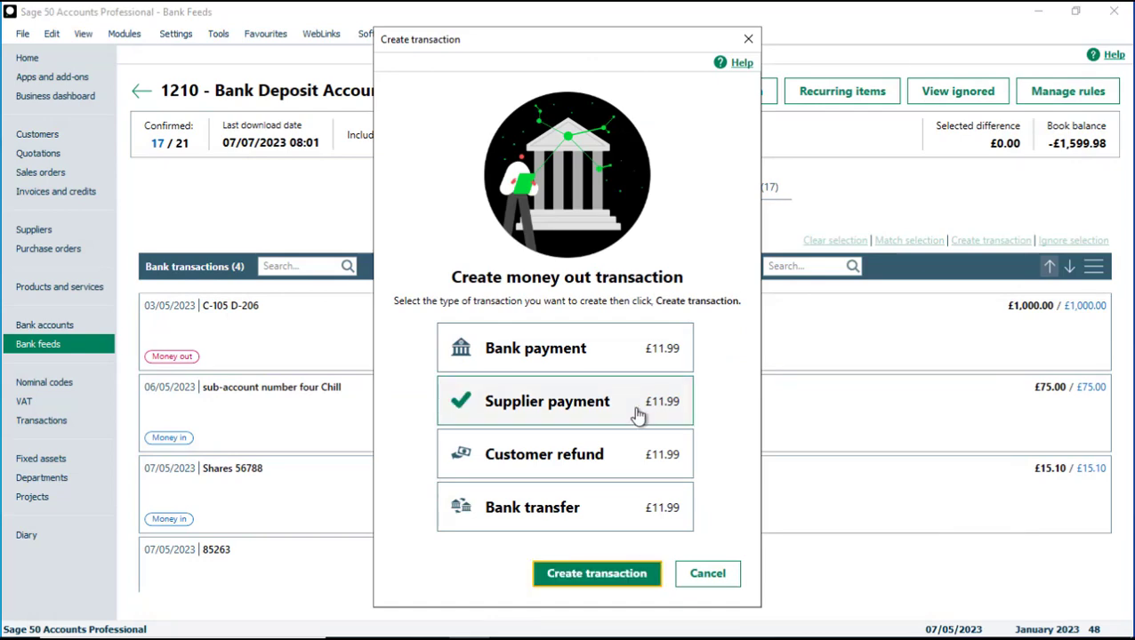
pyautogui.click(648, 576)
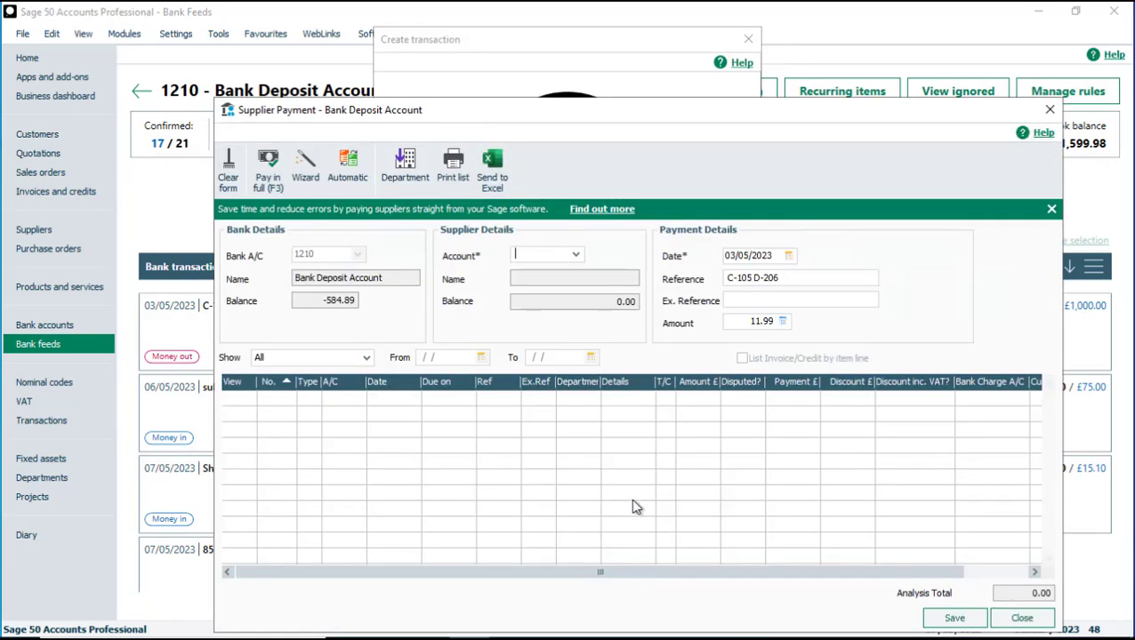
pyautogui.click(575, 256)
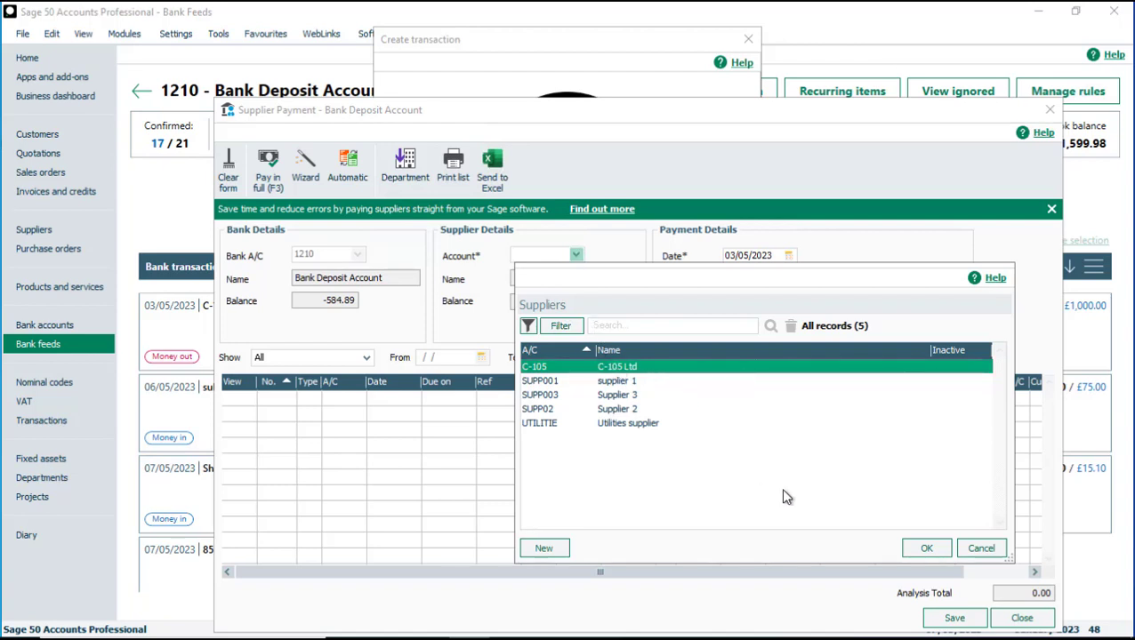
pyautogui.click(925, 547)
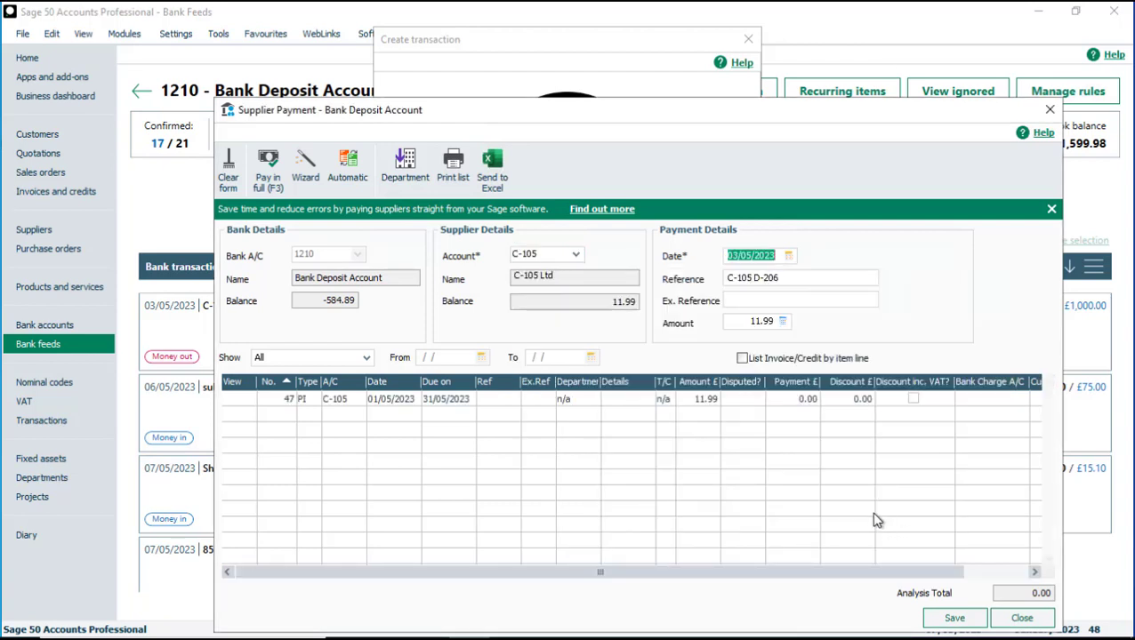
pyautogui.click(786, 399)
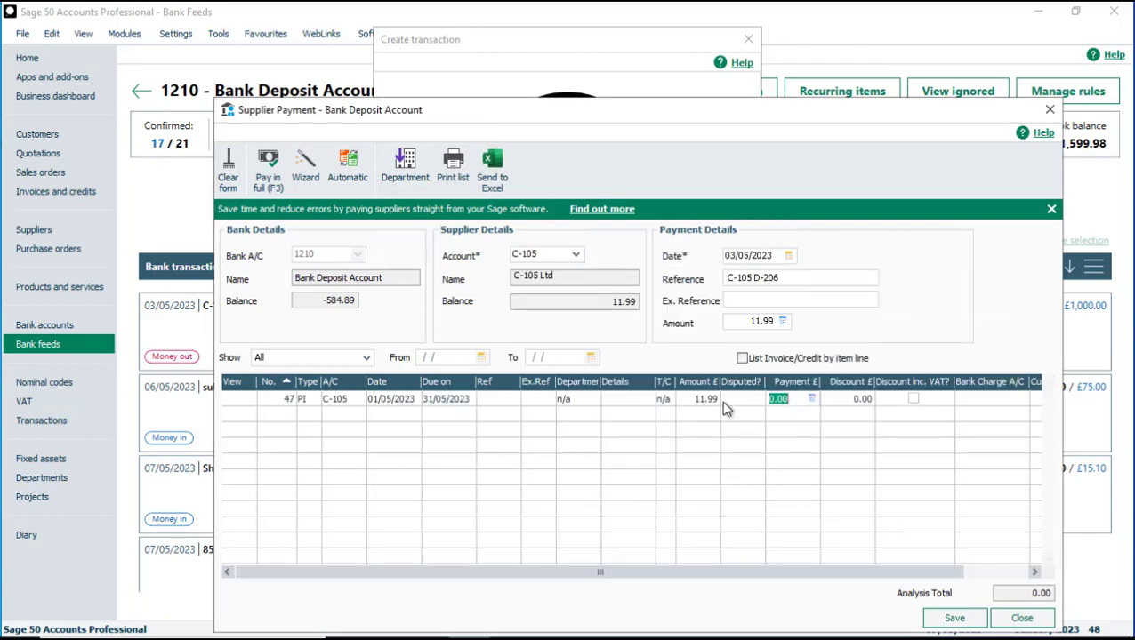
pyautogui.click(268, 183)
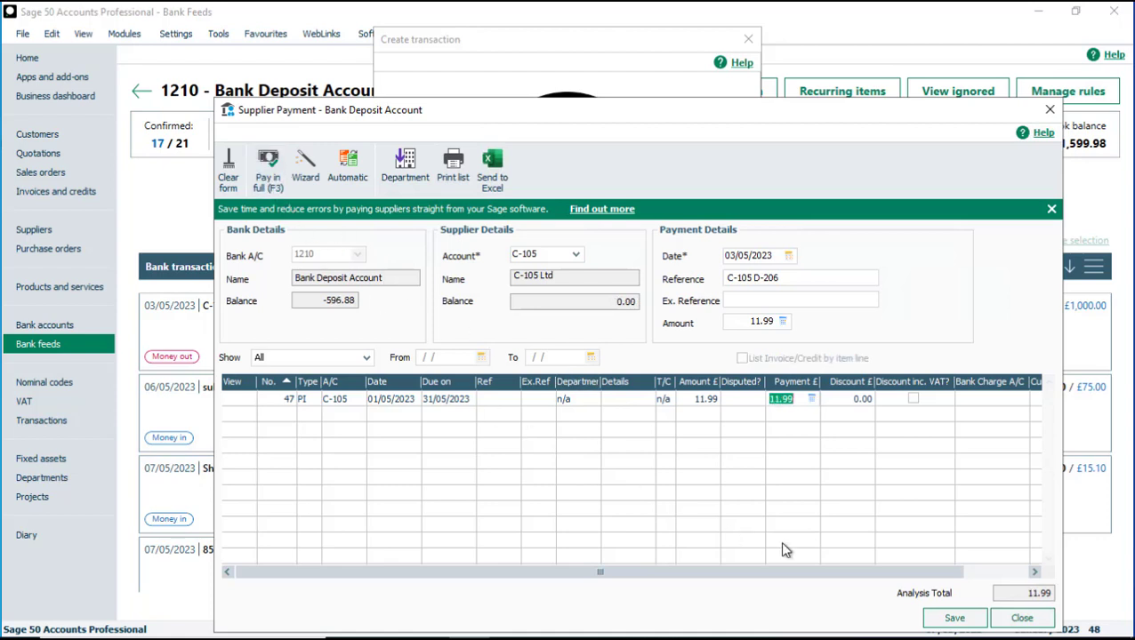
pyautogui.click(964, 624)
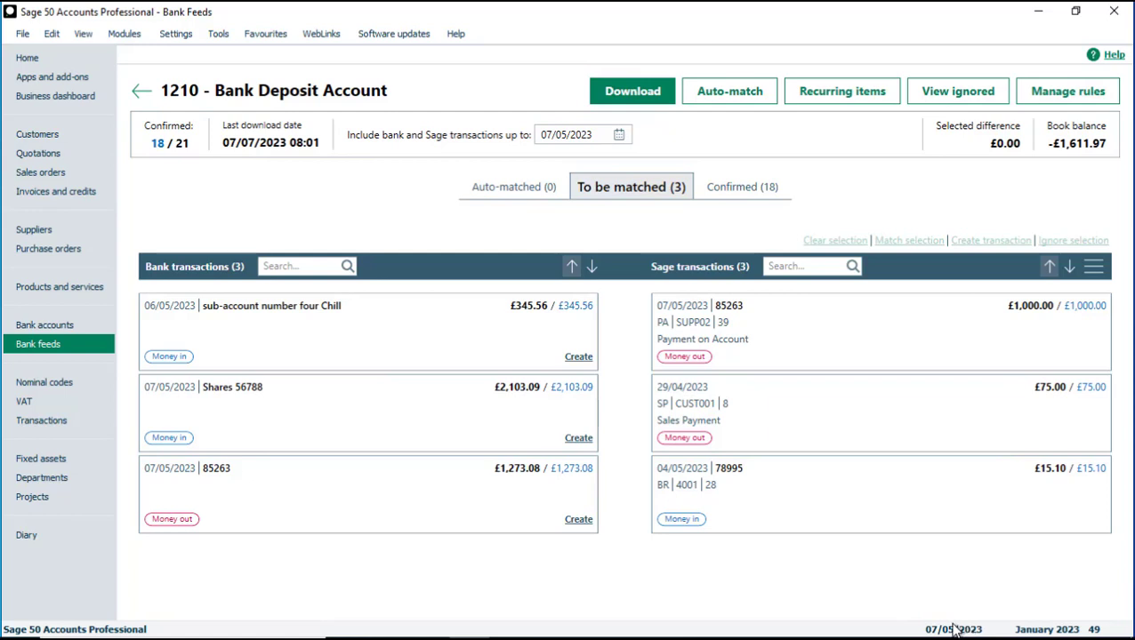
# Step: Match bank transaction 85263 to the £1,000.00 payment, and create a supplier payment to SUPP02 for the remaining £273.08, posted as a Payment on Account
pyautogui.moveTo(754, 359); pyautogui.dragTo(547, 508)
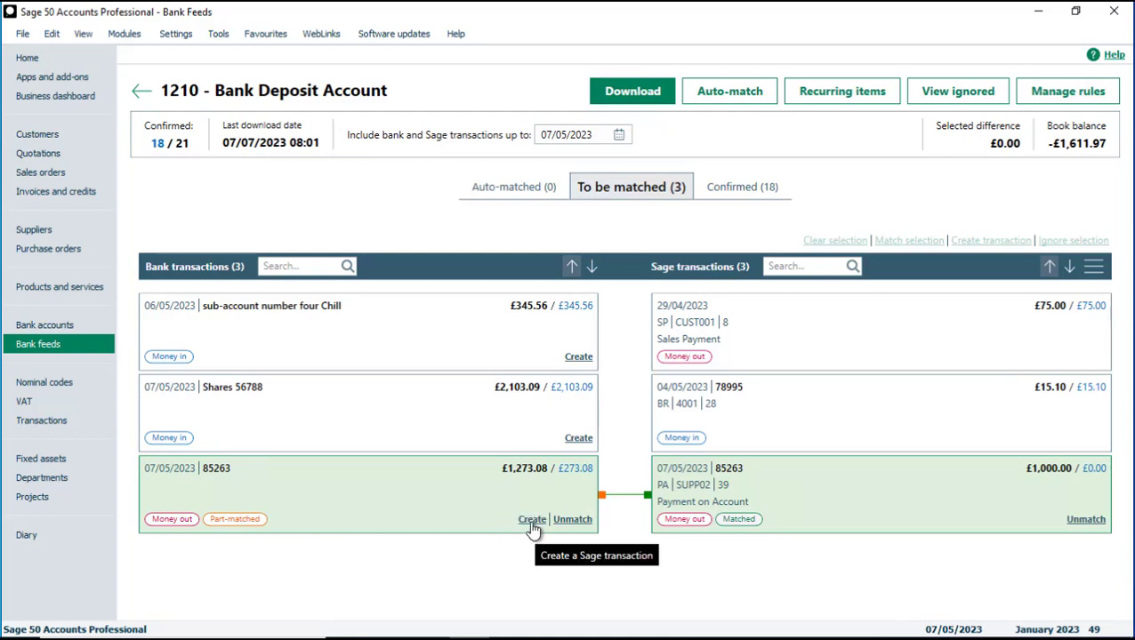
pyautogui.click(532, 520)
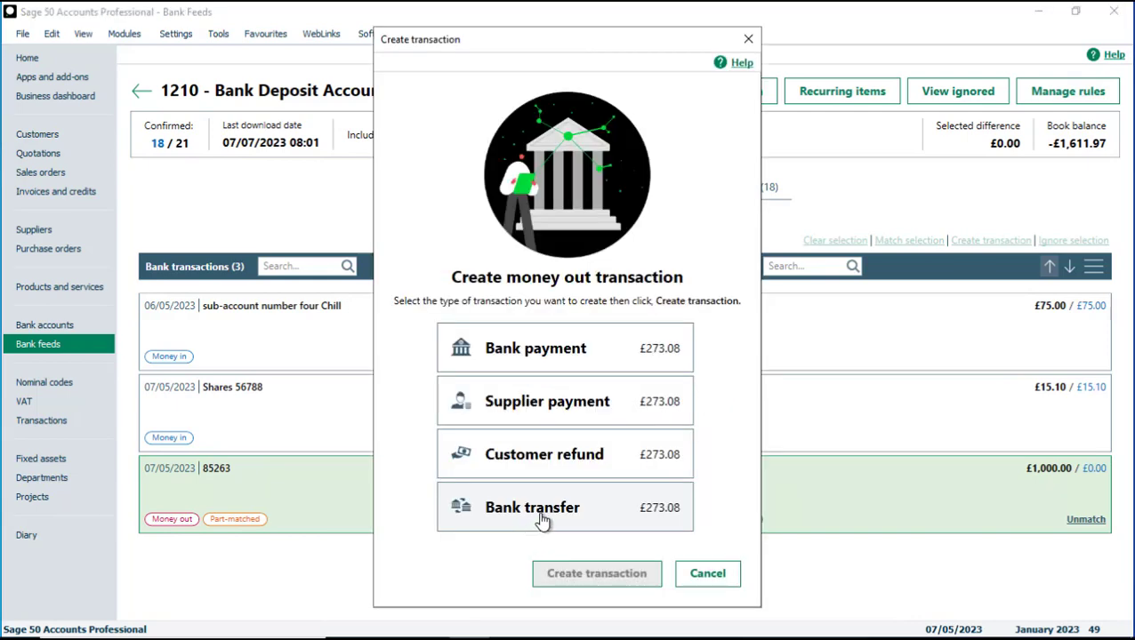
pyautogui.click(582, 414)
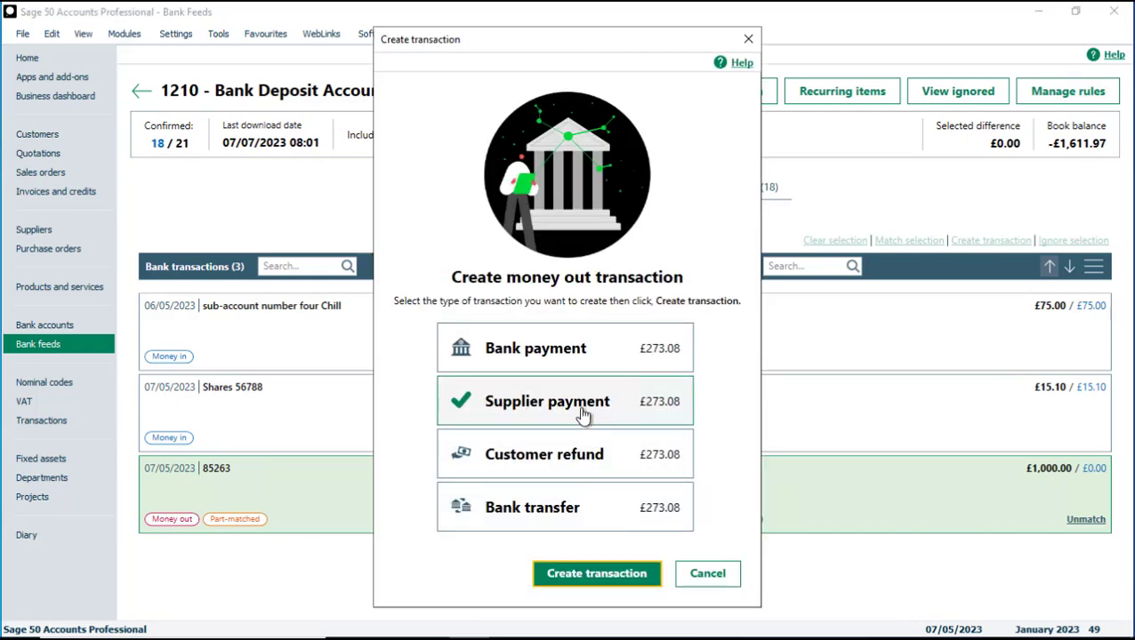
pyautogui.click(603, 583)
pyautogui.click(576, 256)
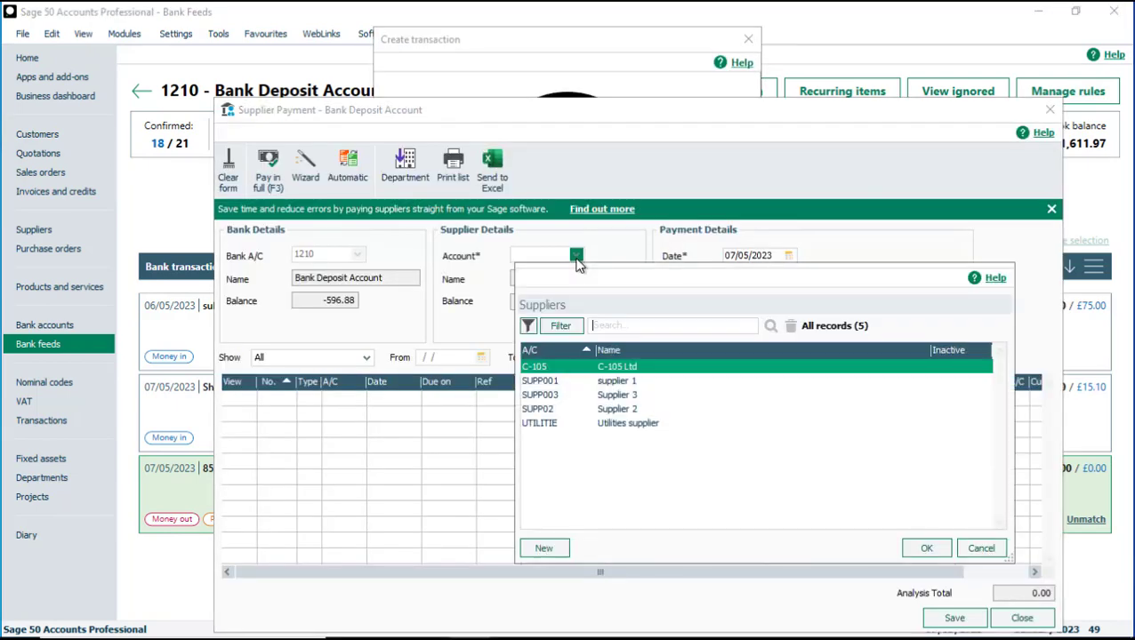
pyautogui.click(601, 410)
pyautogui.click(925, 548)
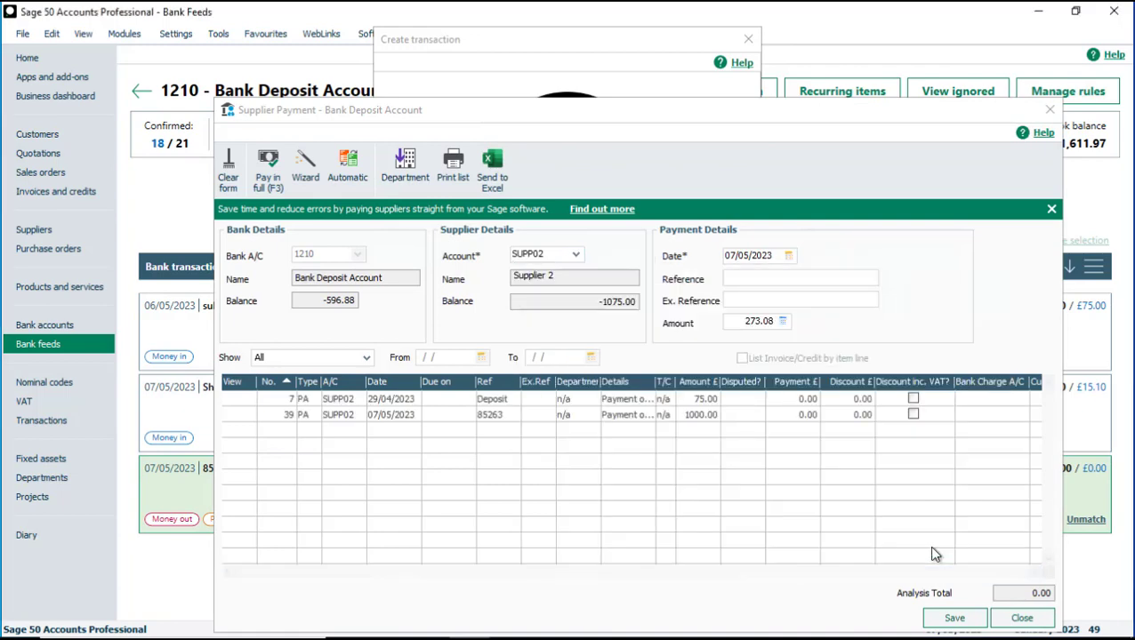
pyautogui.click(969, 622)
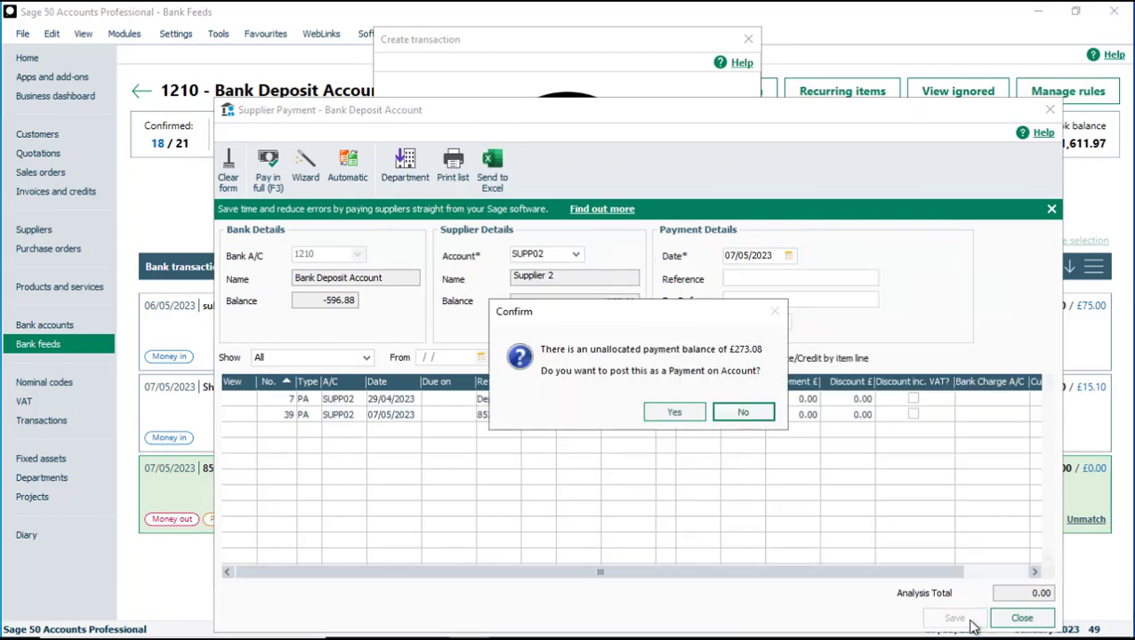
pyautogui.click(675, 413)
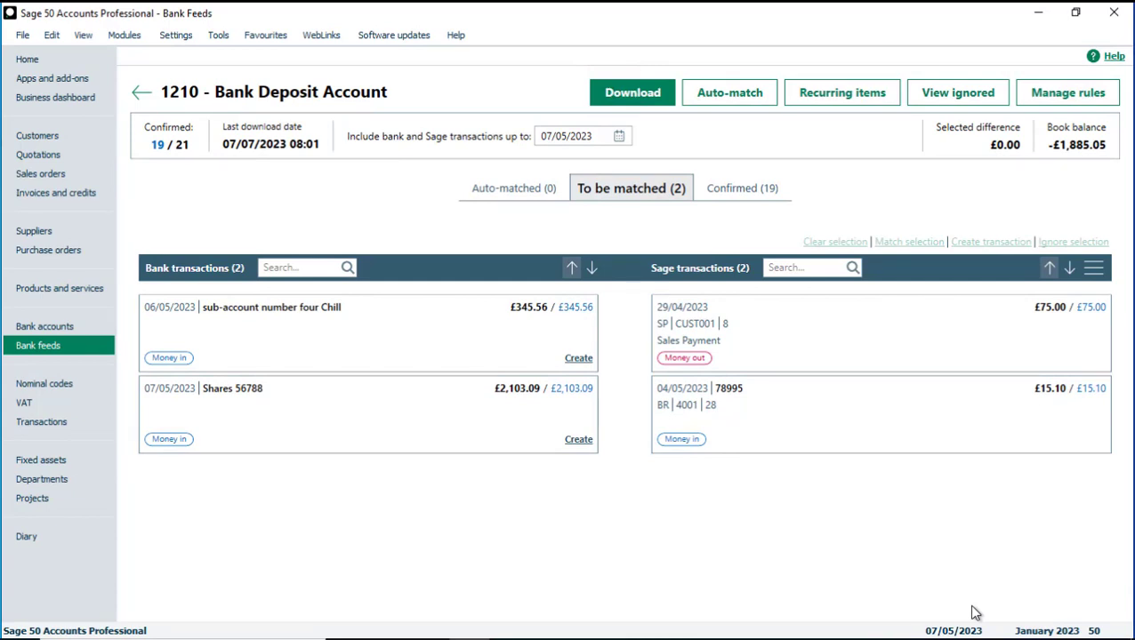
# Step: Process the recurring items due up to 07/05/2023 and post them
pyautogui.click(857, 99)
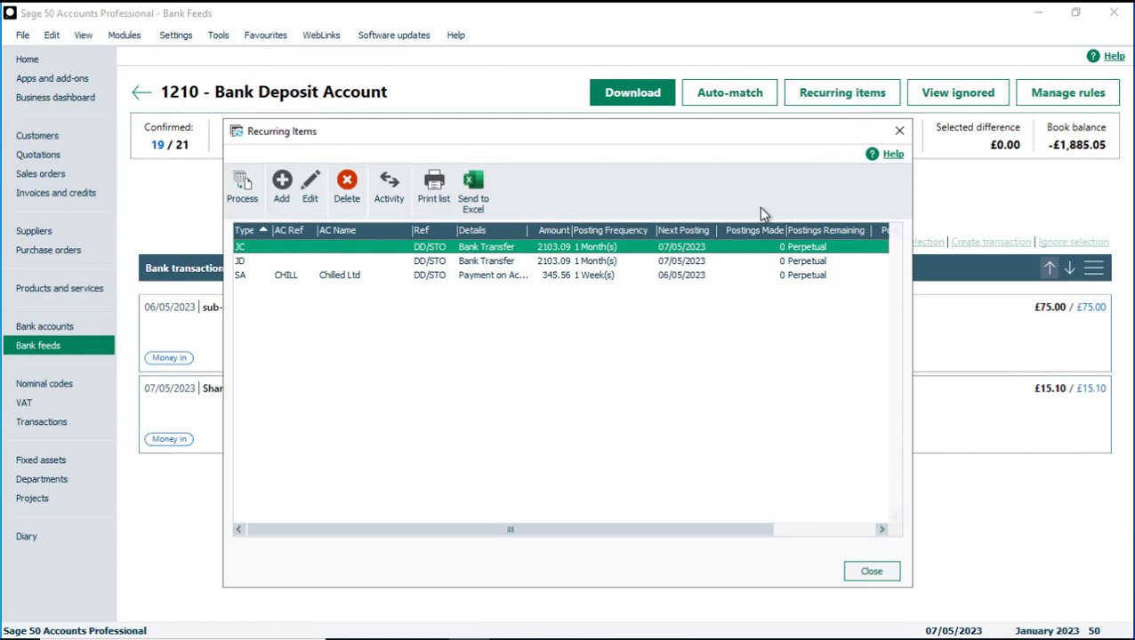
pyautogui.click(240, 201)
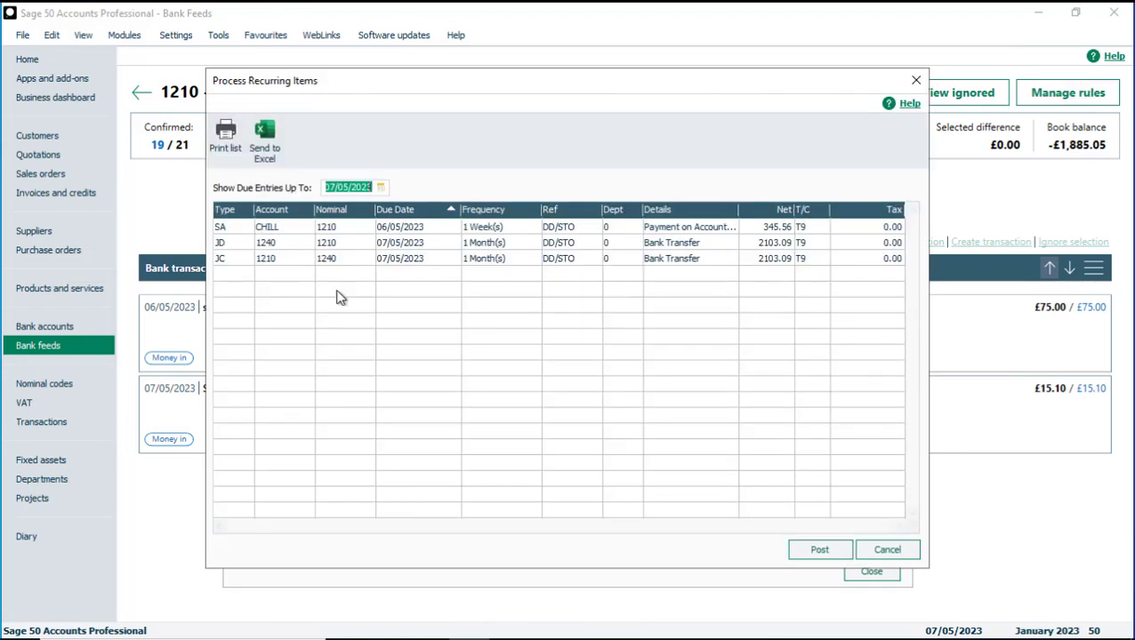
pyautogui.click(820, 551)
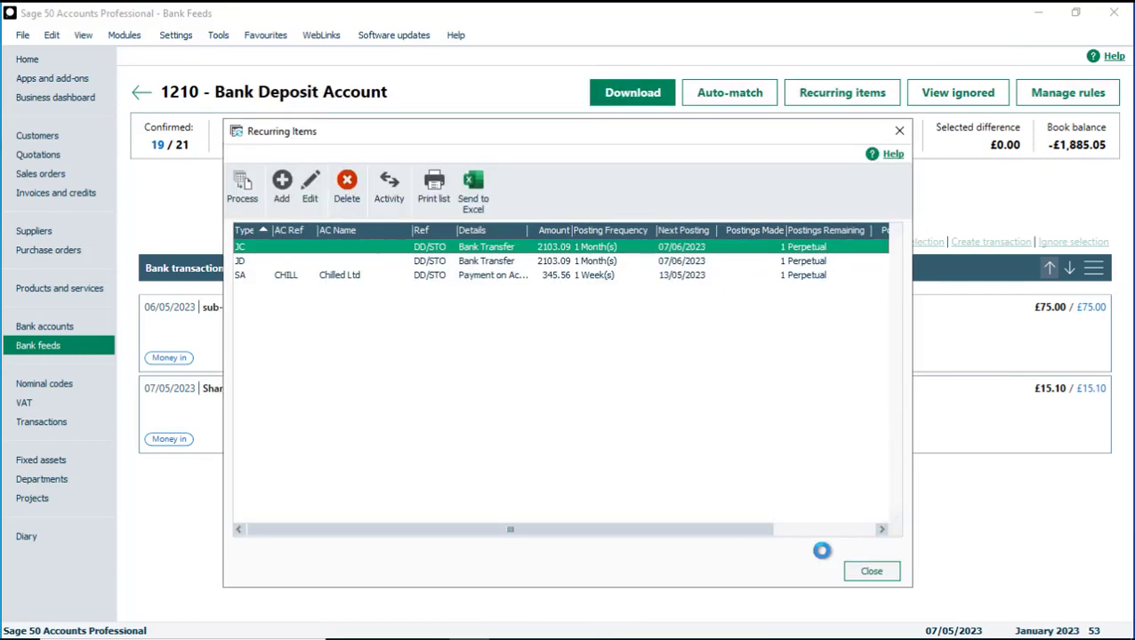
# Step: Close the recurring items and match the £345.56 and £2,103.09 bank transactions to the posted recurring Sage transactions
pyautogui.click(871, 573)
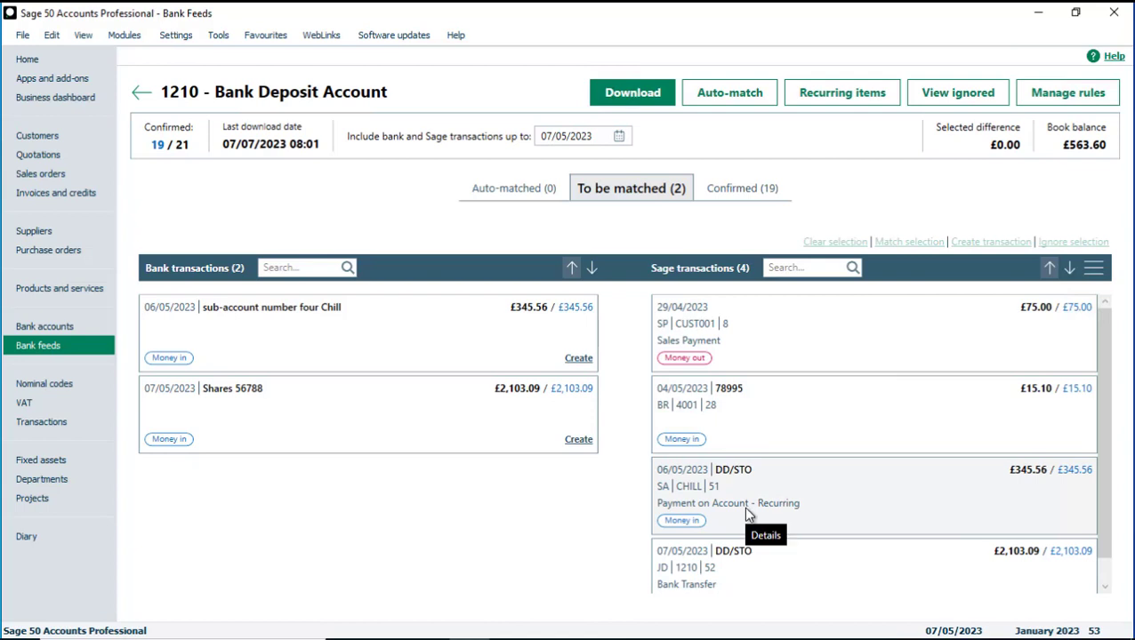
pyautogui.moveTo(701, 496)
pyautogui.mouseDown()
pyautogui.moveTo(594, 335)
pyautogui.moveTo(671, 503)
pyautogui.moveTo(707, 502)
pyautogui.mouseUp()
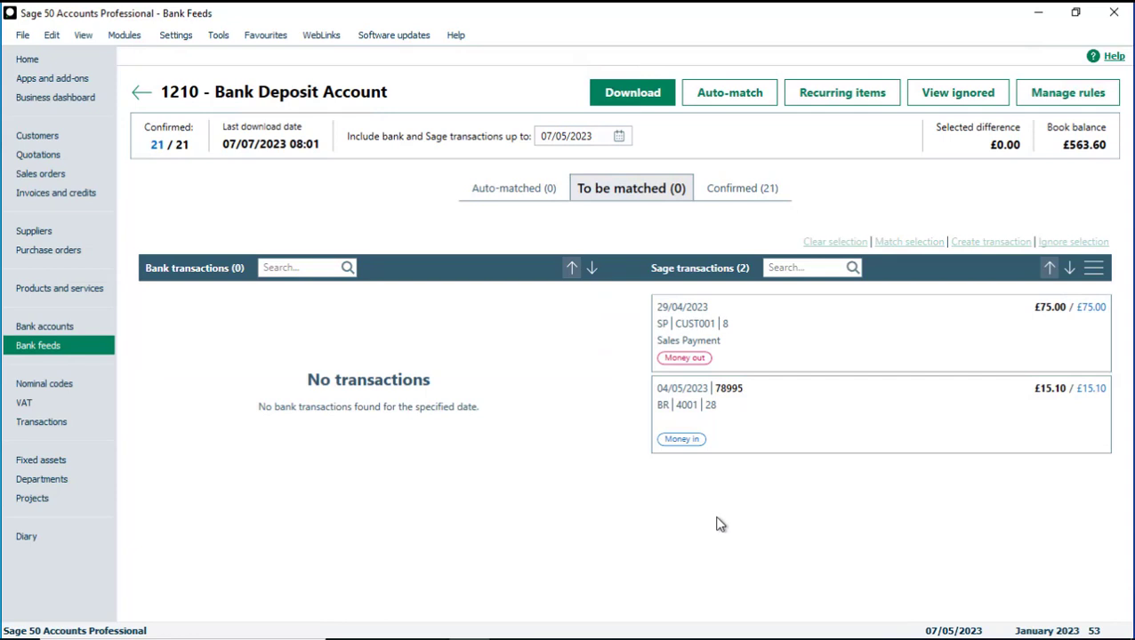
# Step: Ignore the remaining £75.00 sales payment and £15.10 bank receipt in Sage transactions, and review the ignored transactions list
pyautogui.click(827, 350)
pyautogui.click(1058, 246)
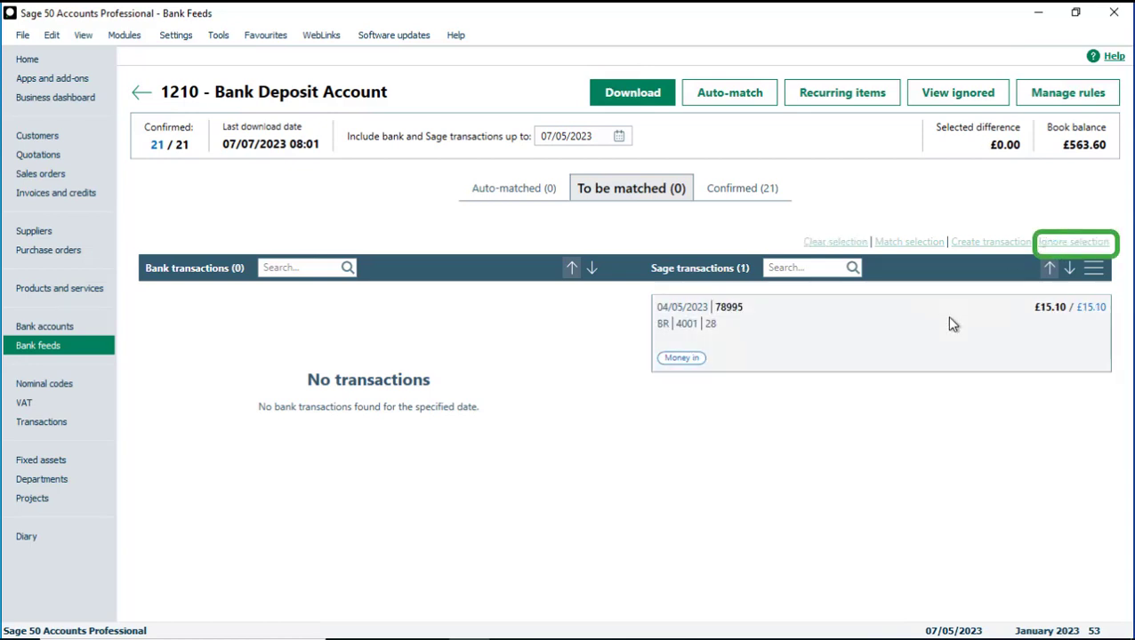
pyautogui.click(945, 322)
pyautogui.click(1064, 246)
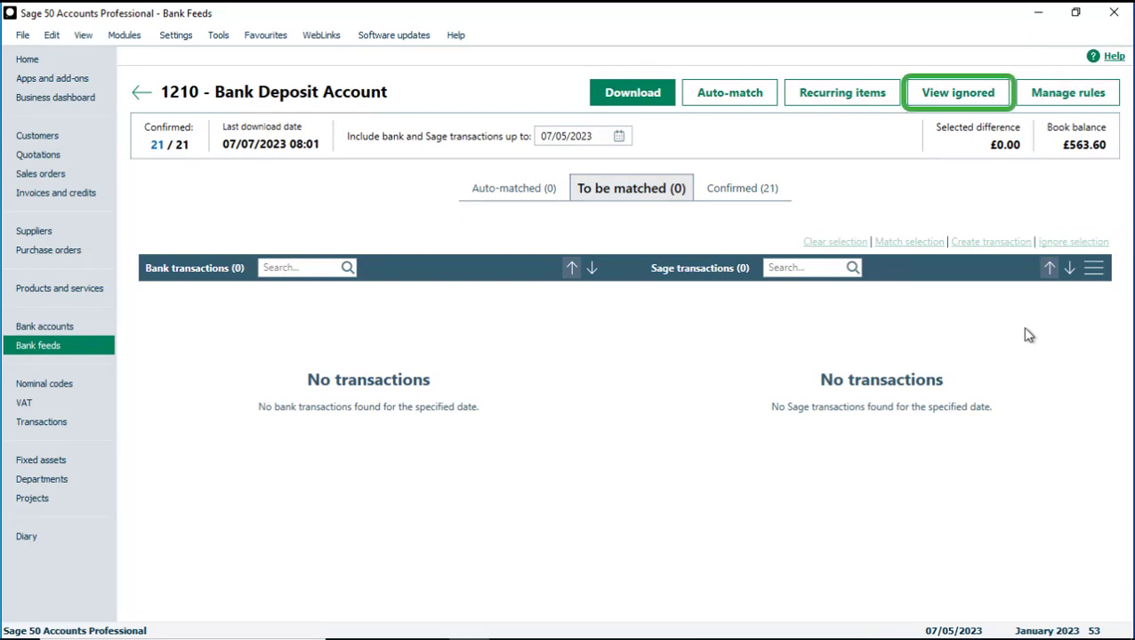
pyautogui.click(946, 99)
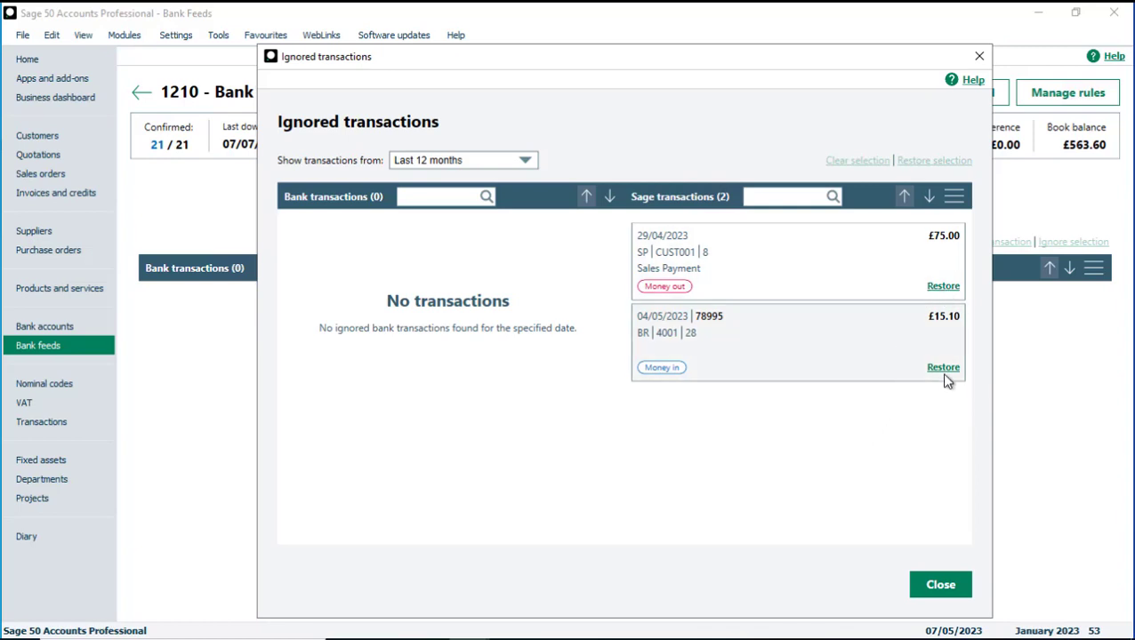
pyautogui.click(929, 590)
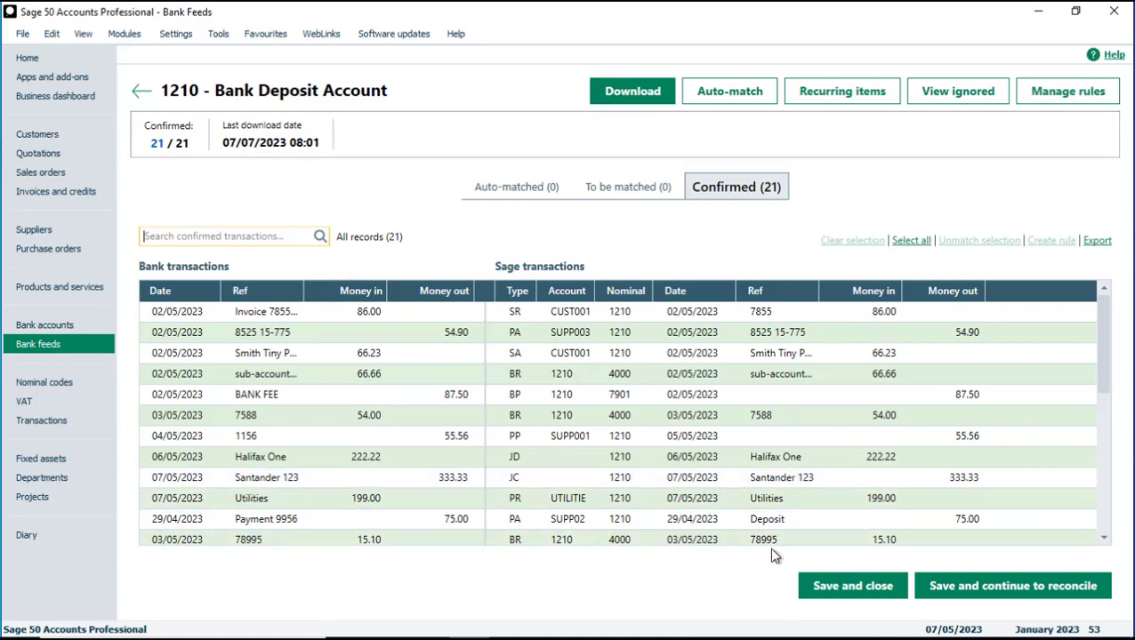
# Step: Inspect the confirmed matches and try to unmatch the £50.00 and £0.99 sub-account transactions from the TRANS transfer
pyautogui.click(409, 378)
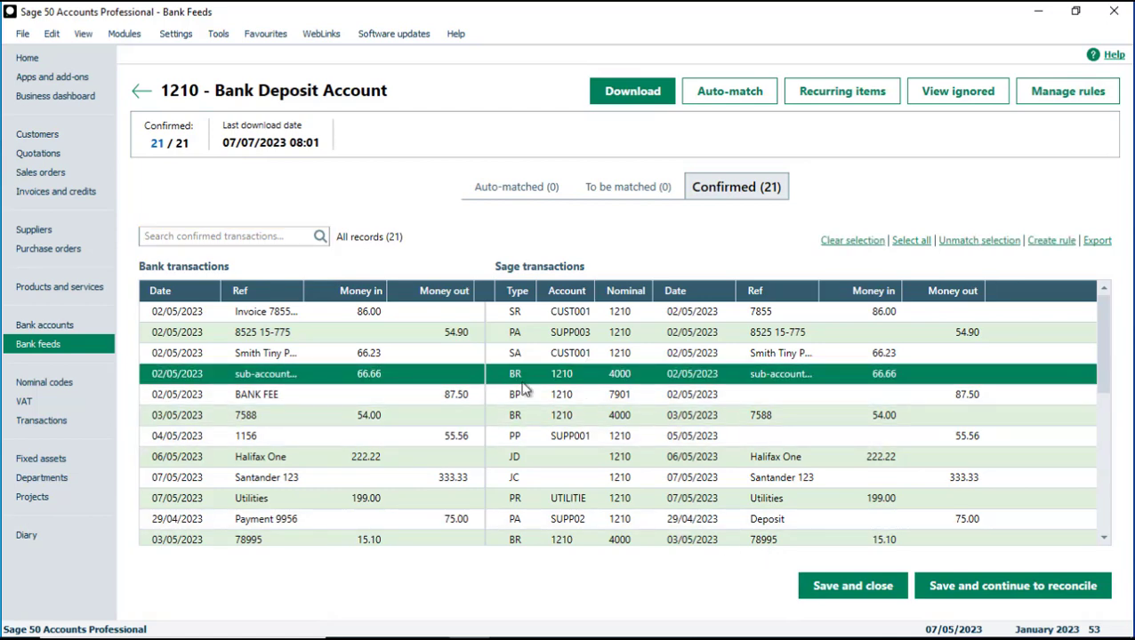
pyautogui.scroll(-1, 1107, 418)
pyautogui.moveTo(1107, 418); pyautogui.dragTo(1104, 486)
pyautogui.click(447, 374)
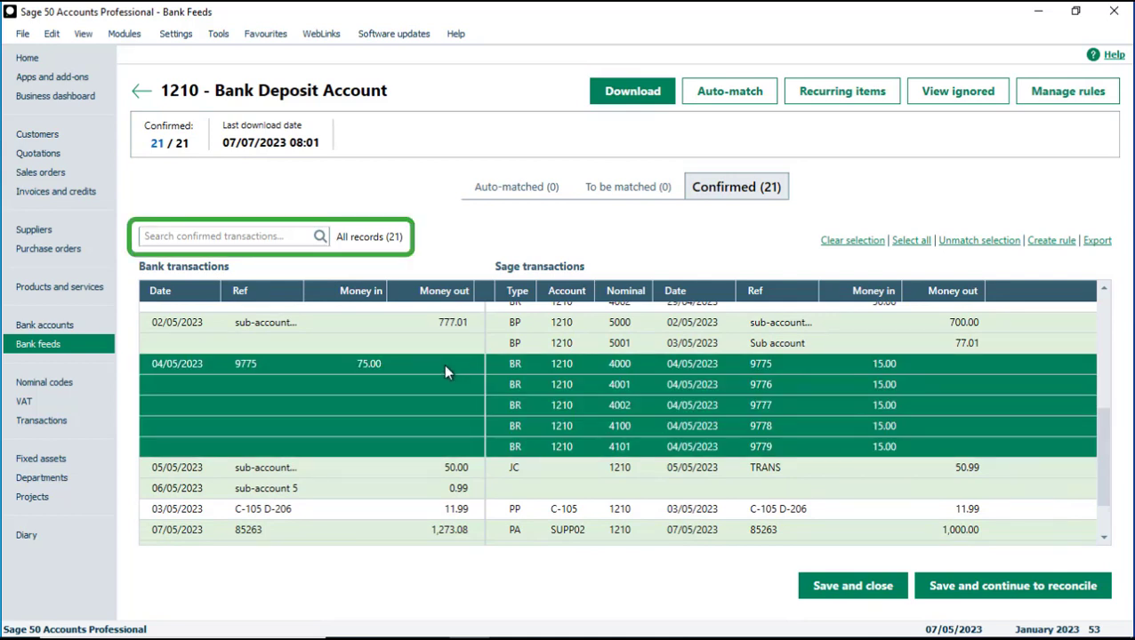
pyautogui.click(428, 466)
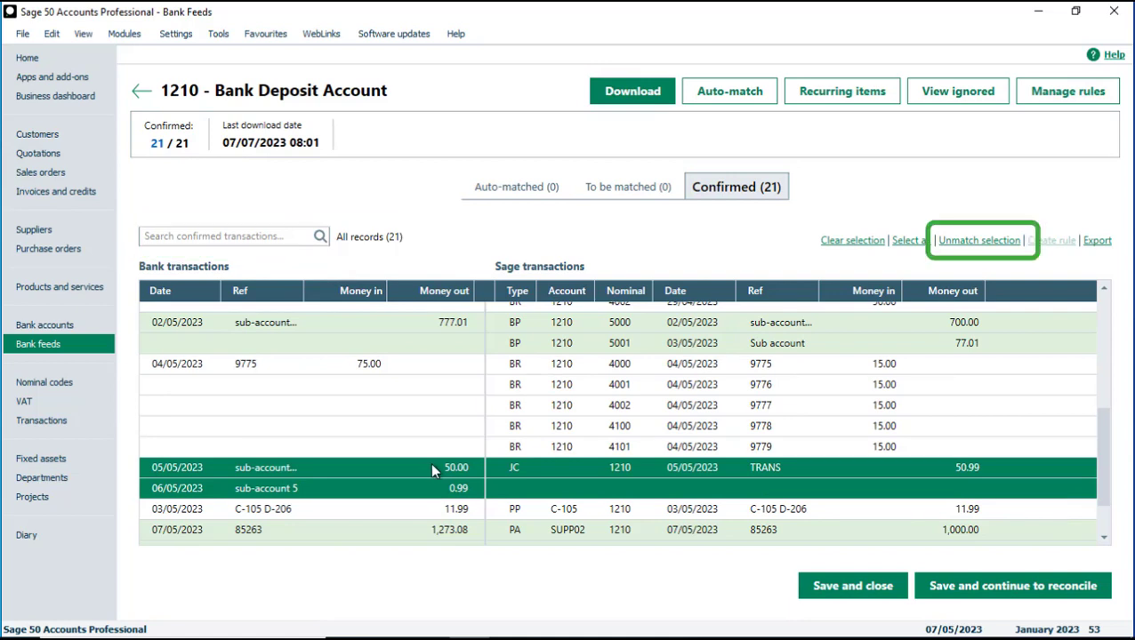
pyautogui.click(983, 243)
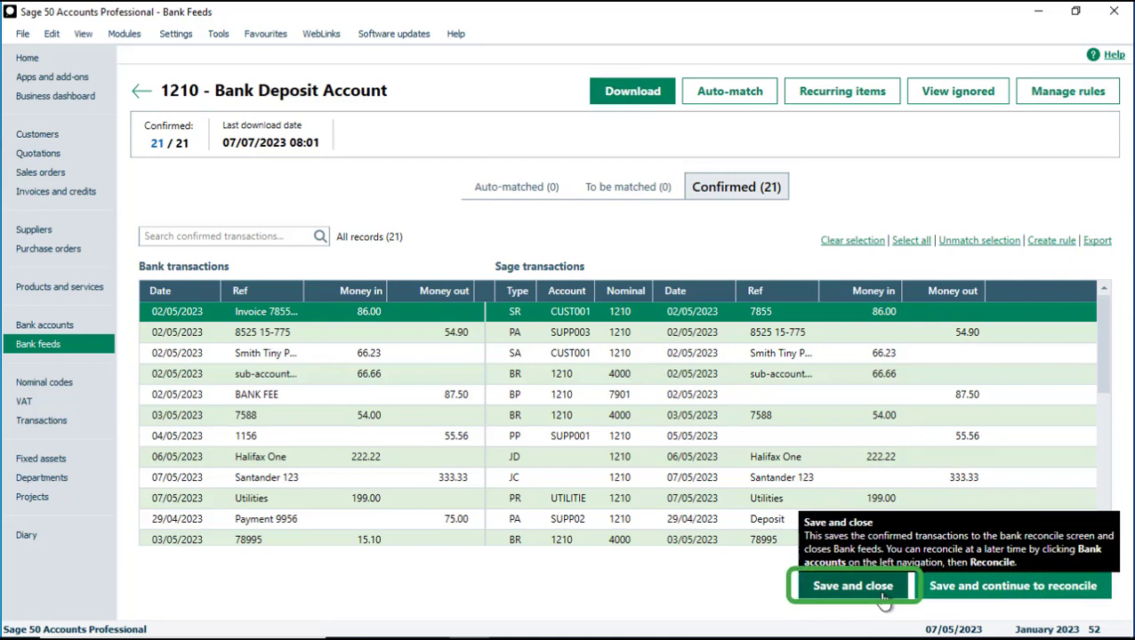
# Step: Save the confirmed transactions, continue to reconciliation with an ending balance of 623.50, and reconcile the deposit account
pyautogui.click(996, 594)
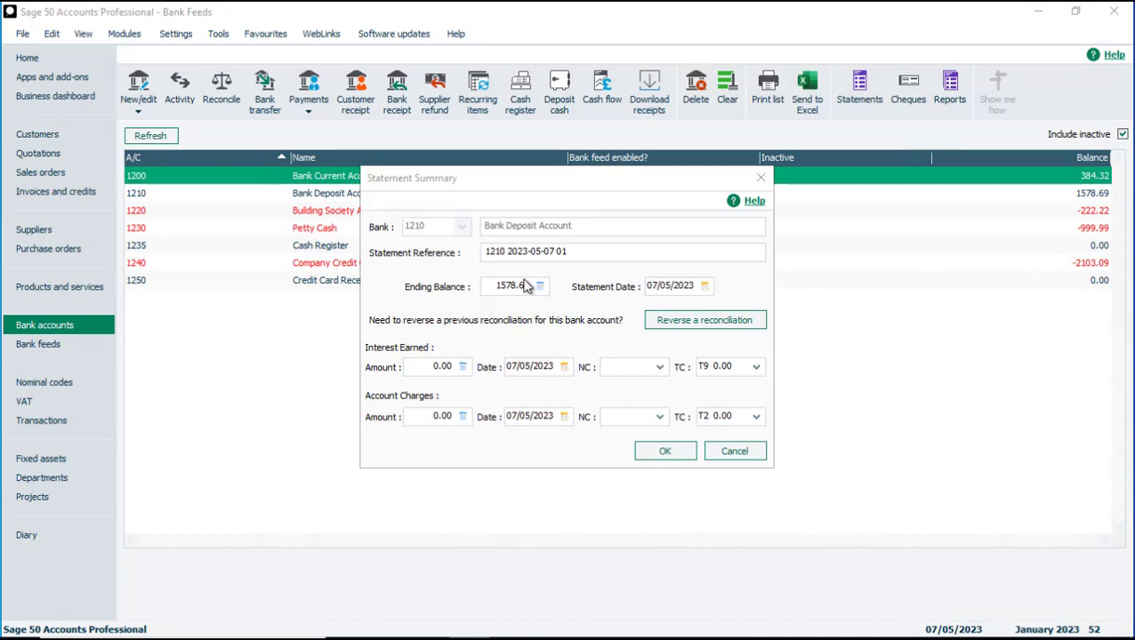
pyautogui.click(520, 286)
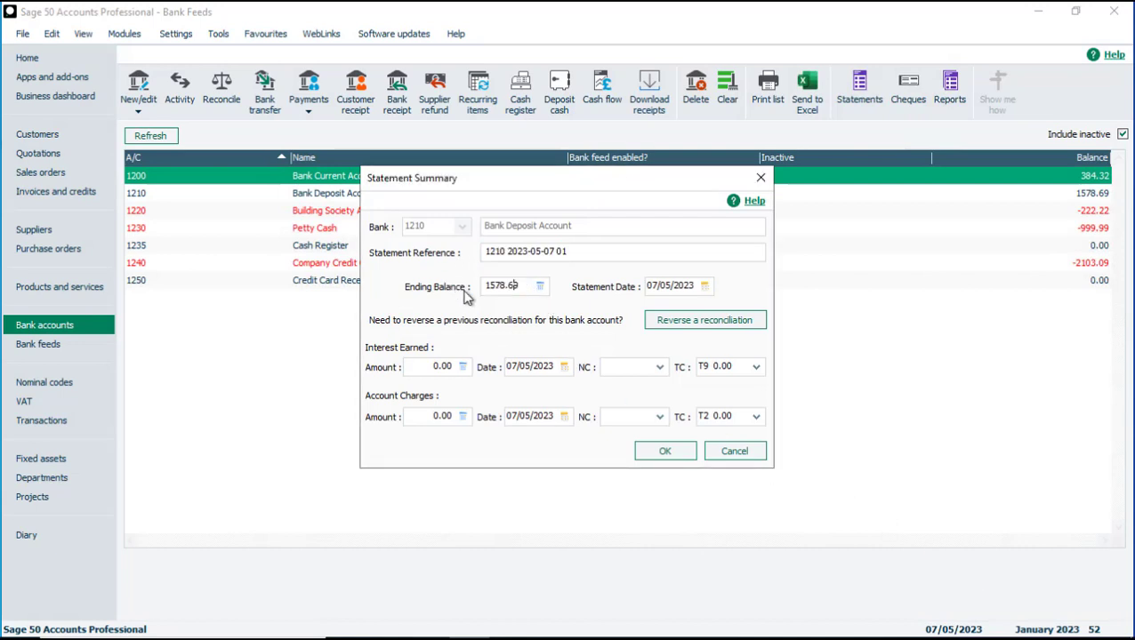
pyautogui.doubleClick(514, 287)
pyautogui.write('2')
pyautogui.press('BackSpace')
pyautogui.write('623.50')
pyautogui.click(663, 451)
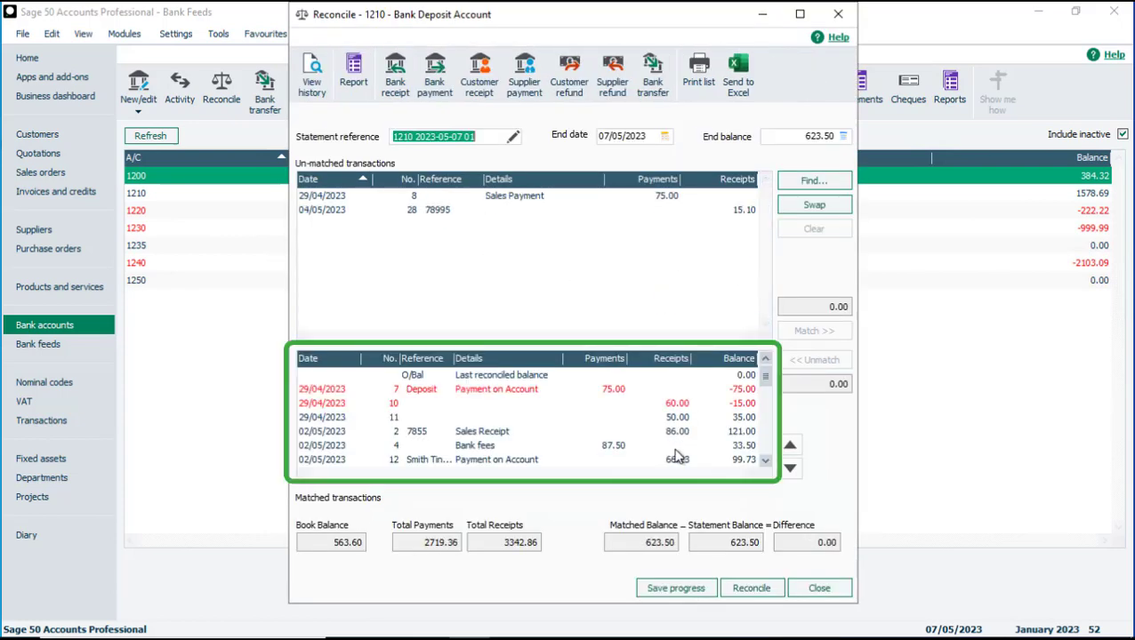
pyautogui.click(772, 588)
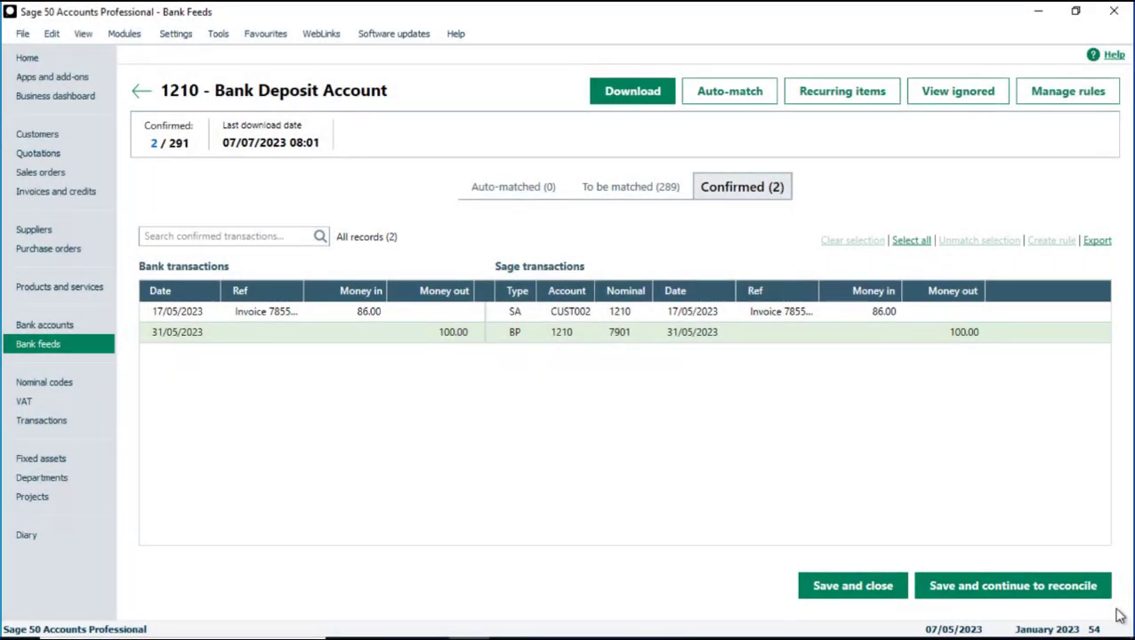
# Step: Create a bank rule from the confirmed £86.00 receipt, named Customer 2 Monthly DD, with Reference and Amount conditions set to Equals
pyautogui.click(1069, 100)
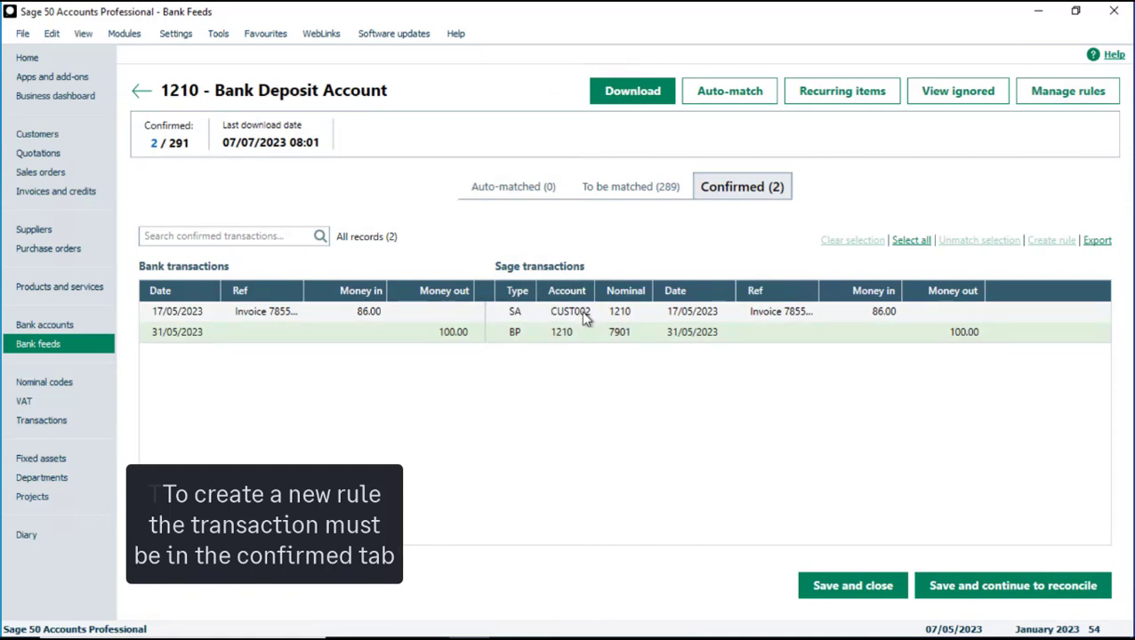
pyautogui.click(582, 316)
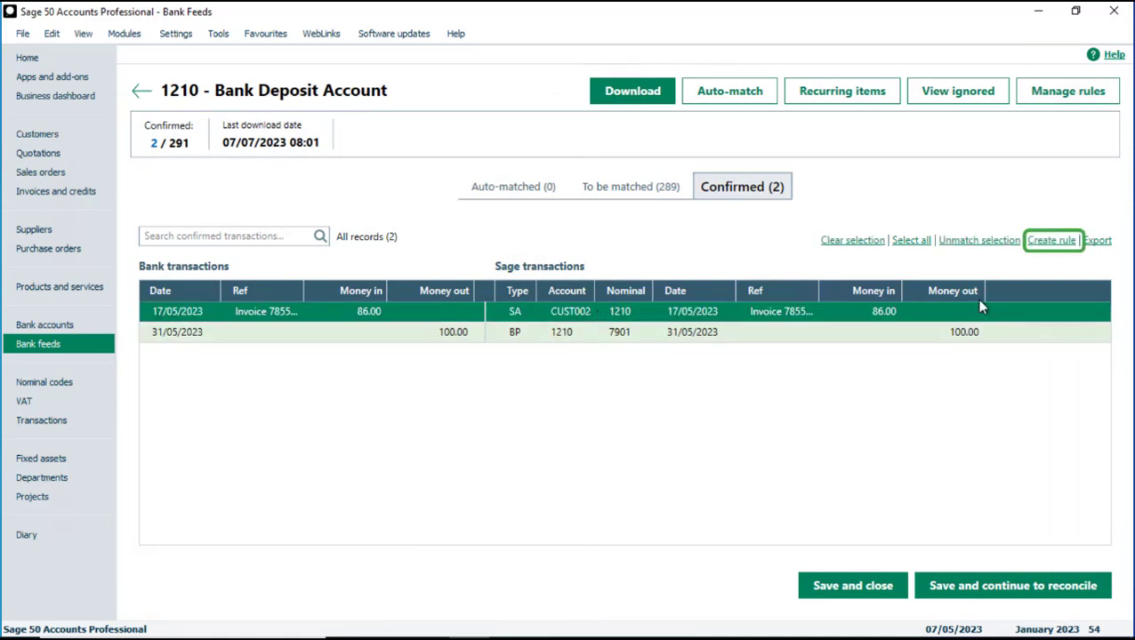
pyautogui.click(1053, 245)
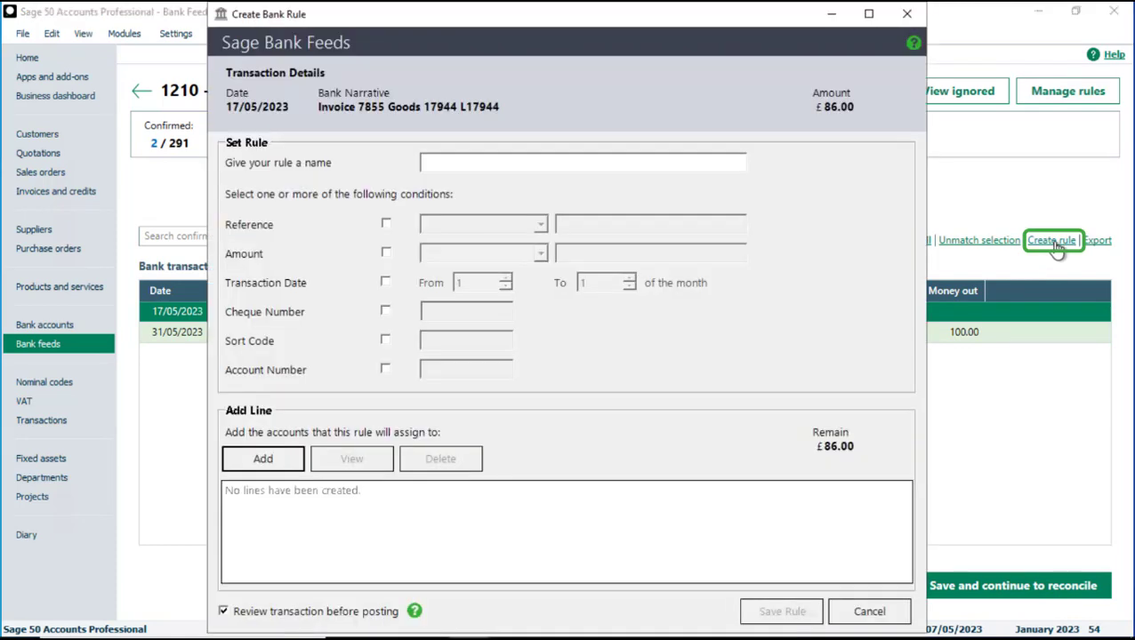
pyautogui.click(691, 166)
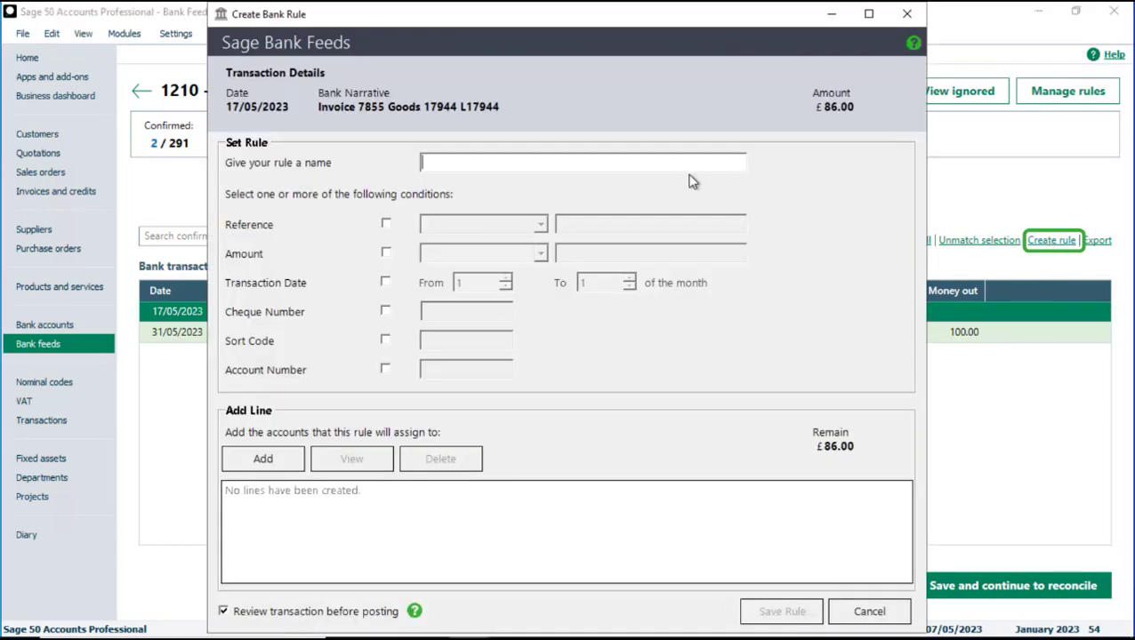
pyautogui.write('Cust')
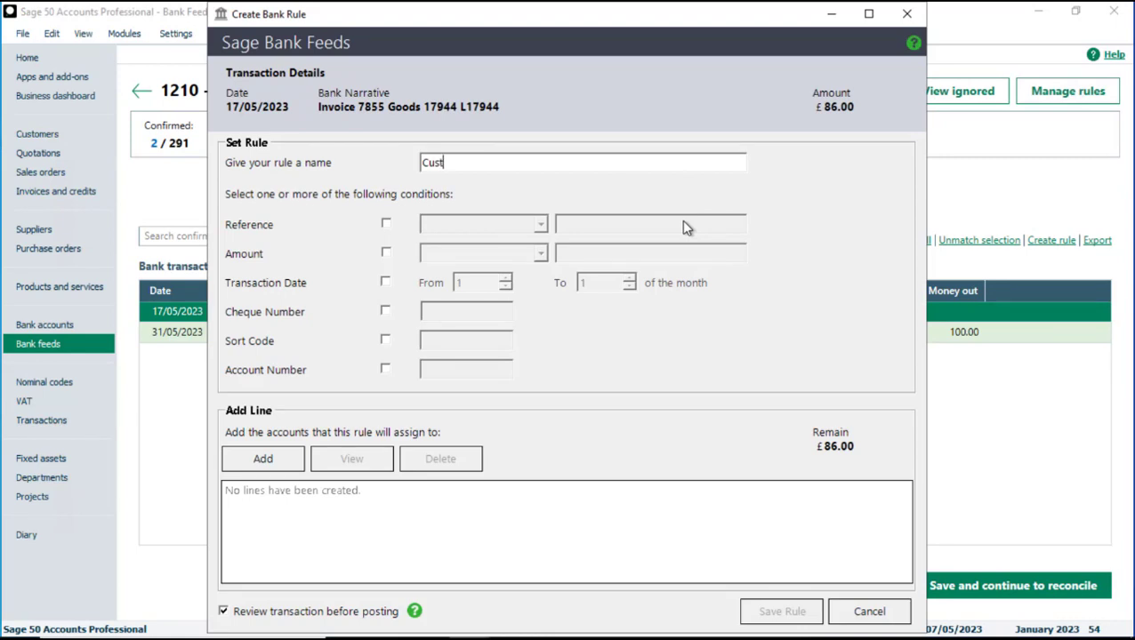
pyautogui.write('omer 2 Mo')
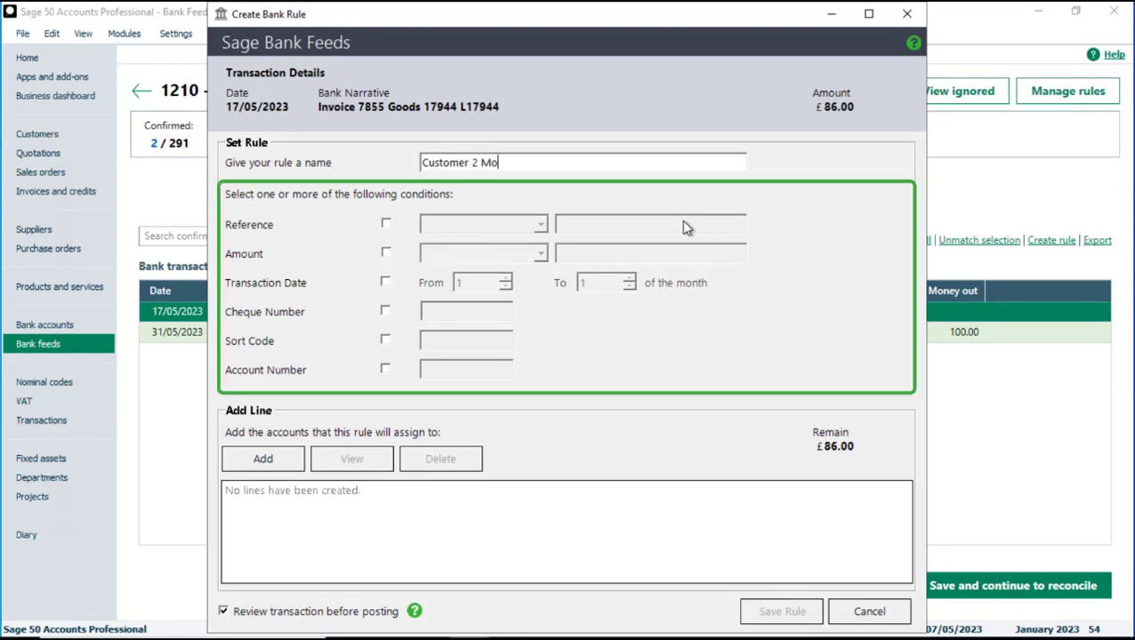
pyautogui.write('nthly DD')
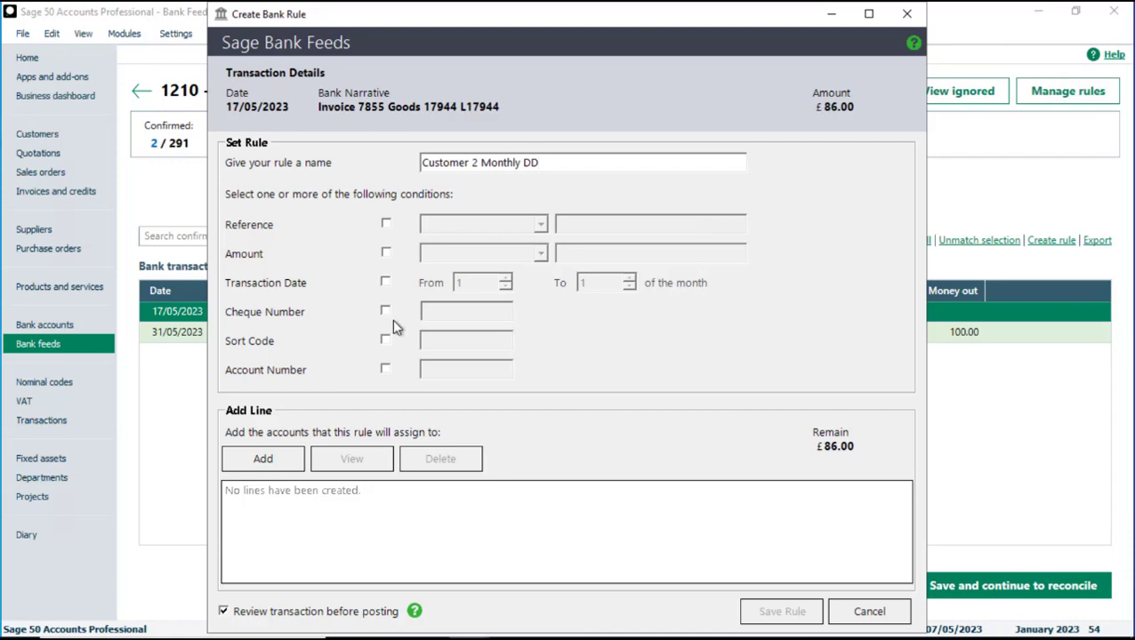
pyautogui.click(386, 224)
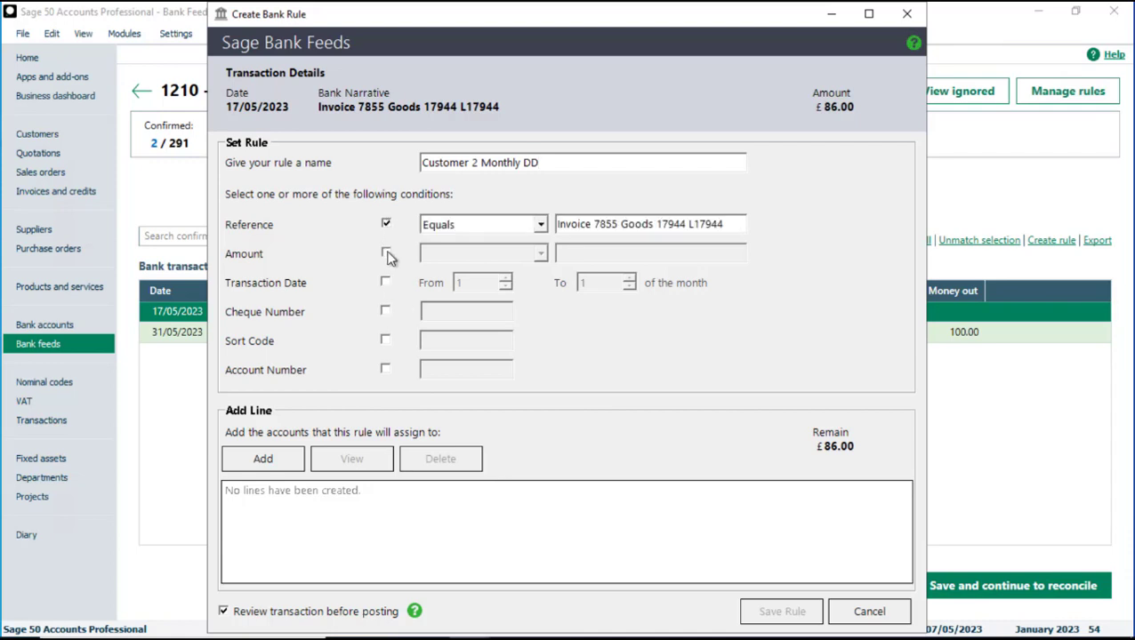
pyautogui.click(386, 254)
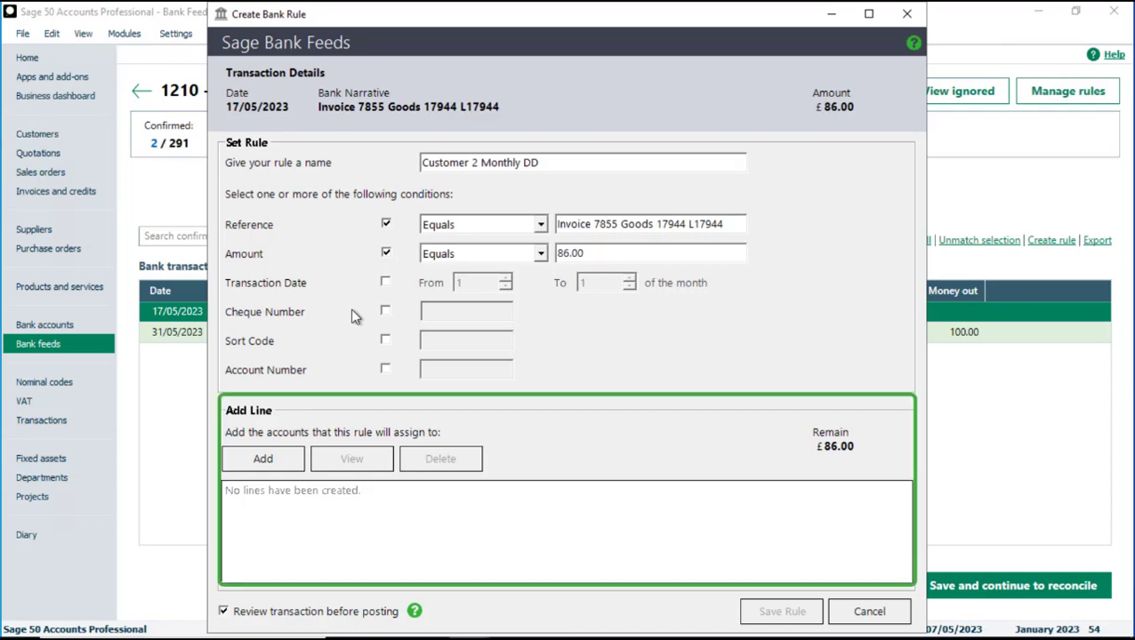
# Step: Add a customer allocation line for £86.00 with department 0 and Ex Ref DD, and save the rule
pyautogui.click(274, 462)
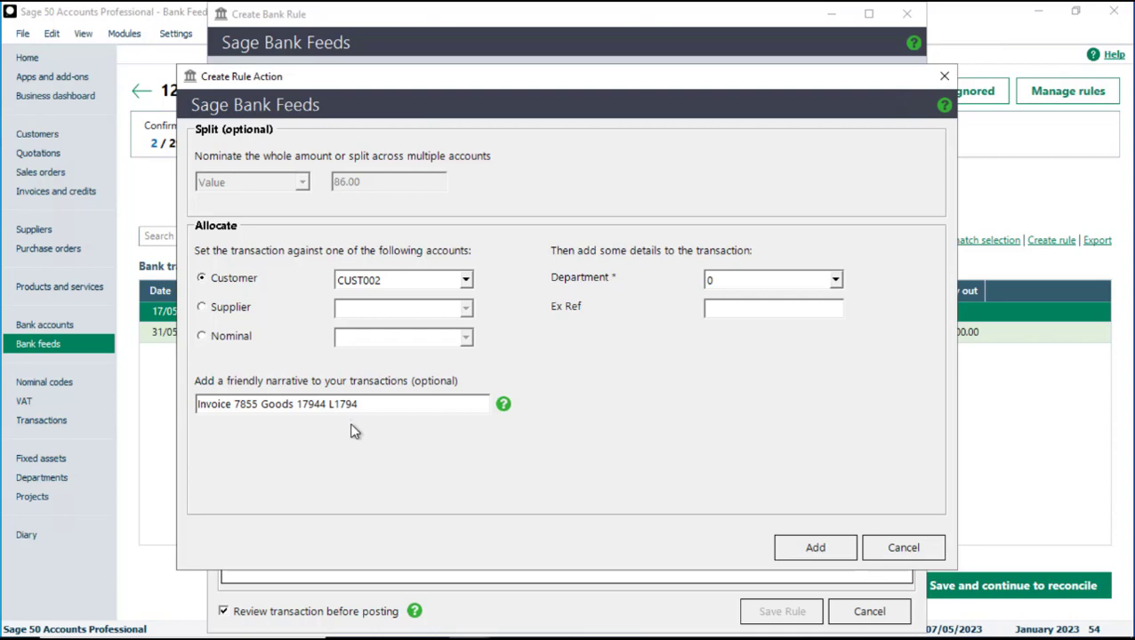
pyautogui.click(835, 281)
pyautogui.click(860, 279)
pyautogui.click(822, 305)
pyautogui.write('DD')
pyautogui.click(836, 545)
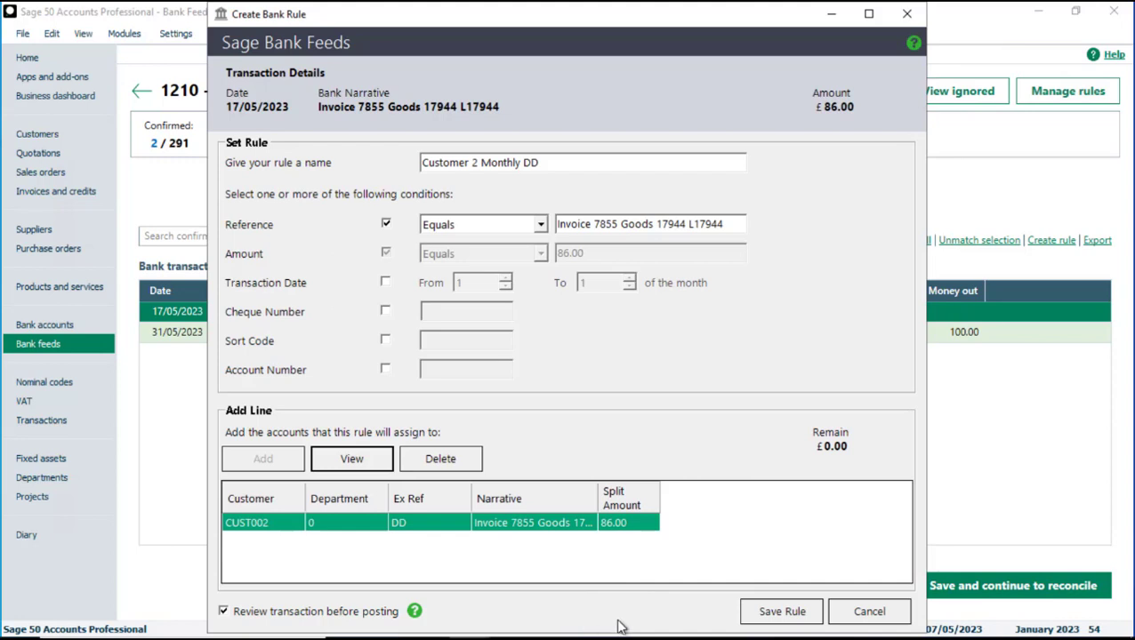
pyautogui.click(784, 618)
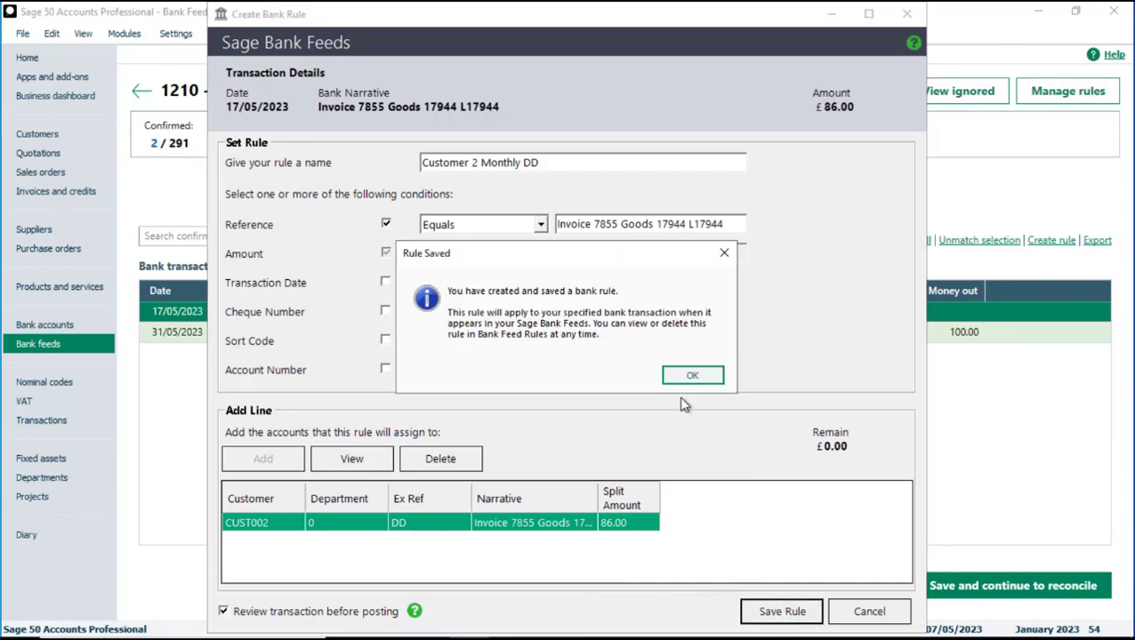
pyautogui.click(682, 379)
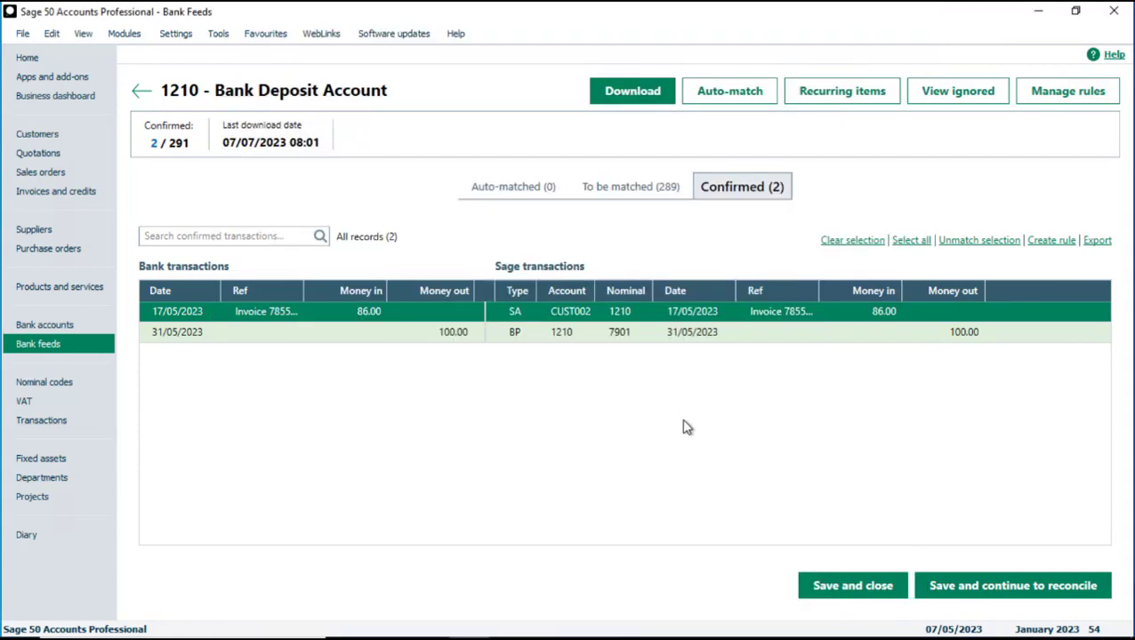
# Step: Start a rule from the 31/05/2023 bank payment, named Bank charges, with the Amount condition equal to 100.00
pyautogui.click(710, 335)
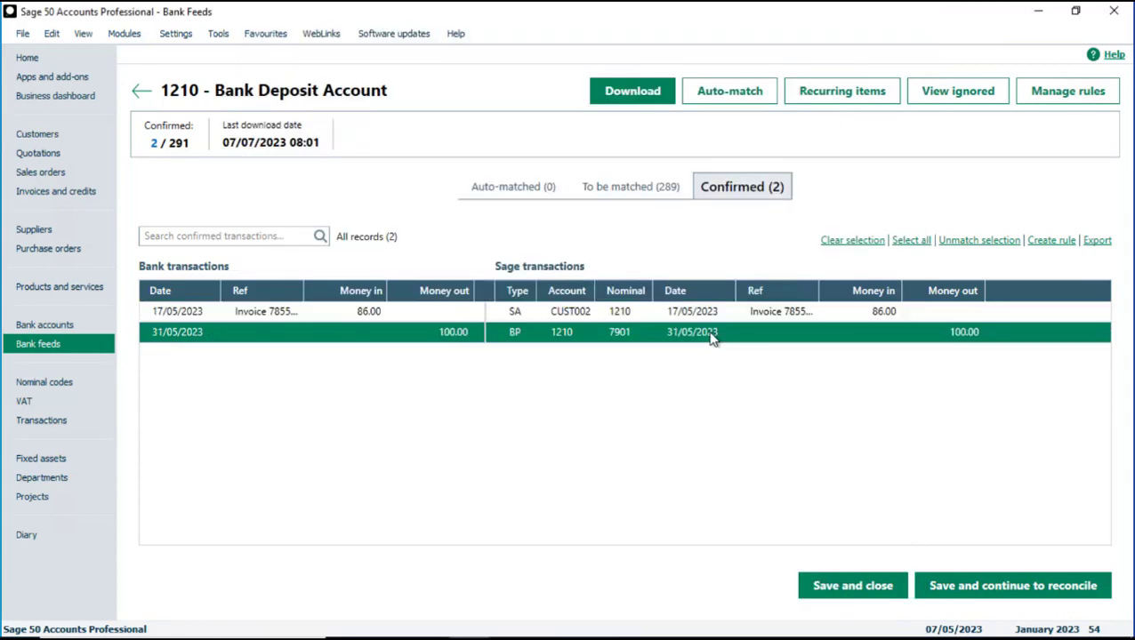
pyautogui.click(1049, 244)
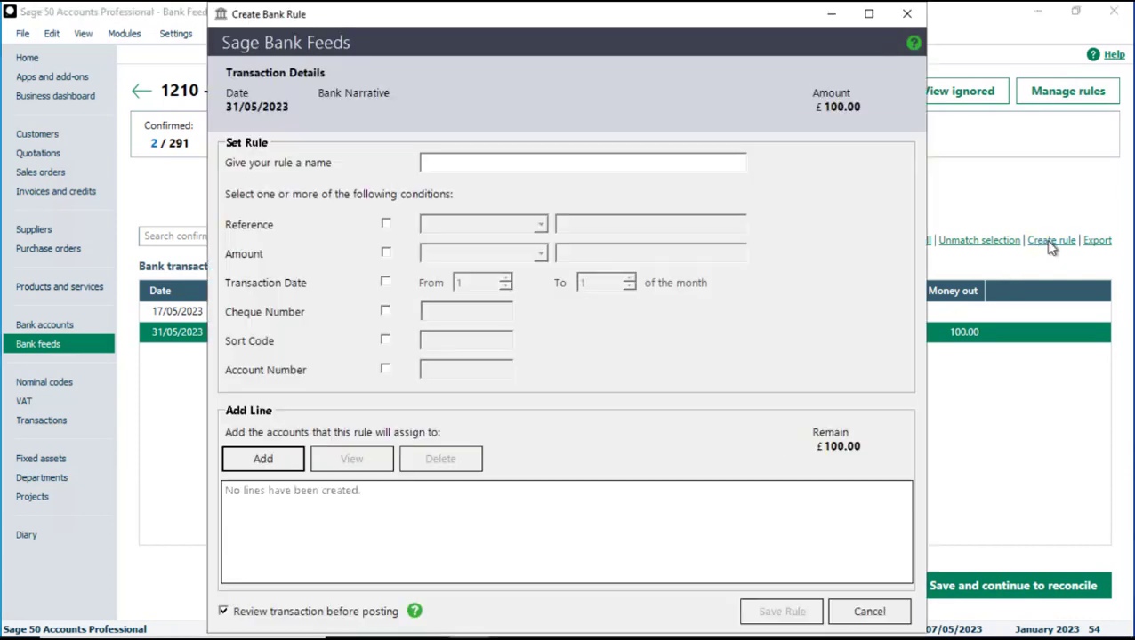
pyautogui.click(705, 167)
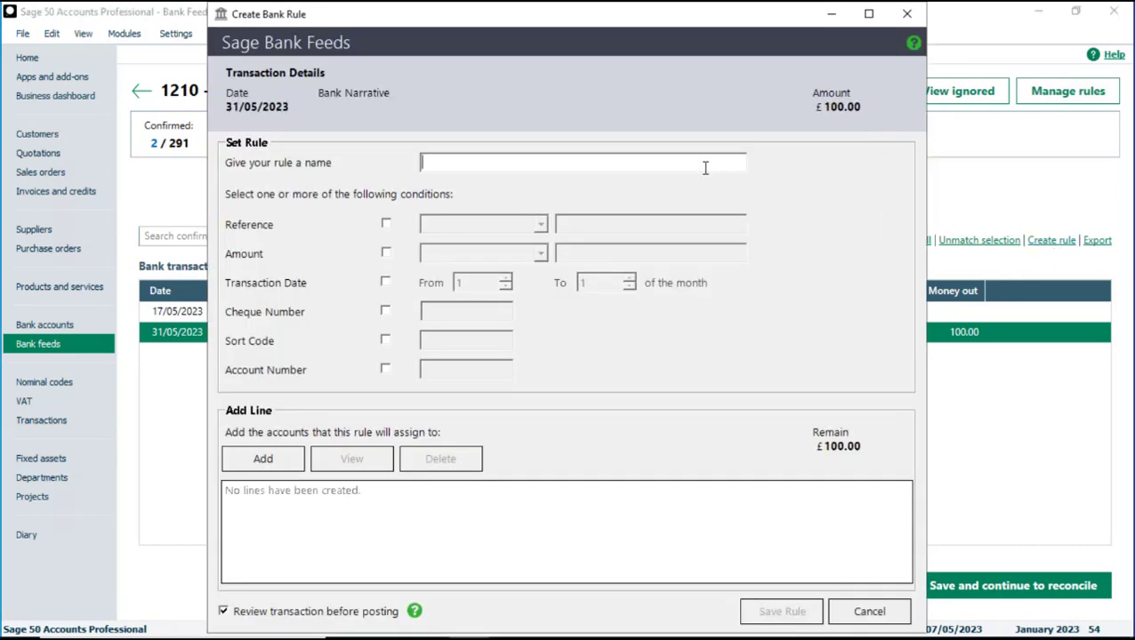
pyautogui.write('Bank charges')
pyautogui.click(386, 254)
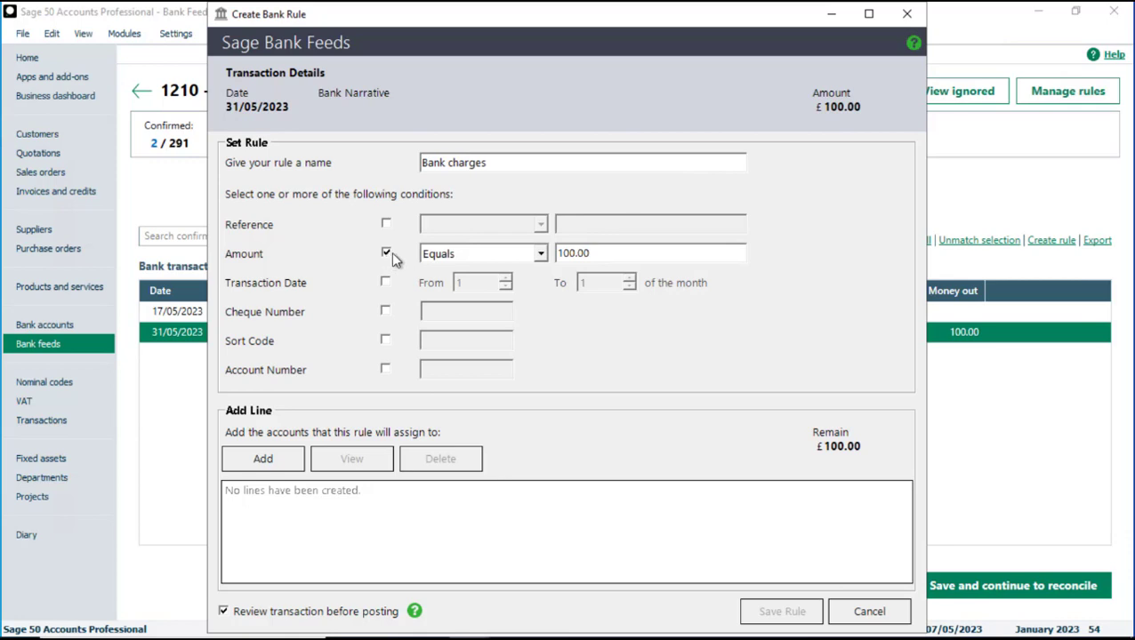
# Step: Add a split line of 50 to the rule for nominal 7901, with tax code T2 and the narrative bank charges
pyautogui.click(278, 461)
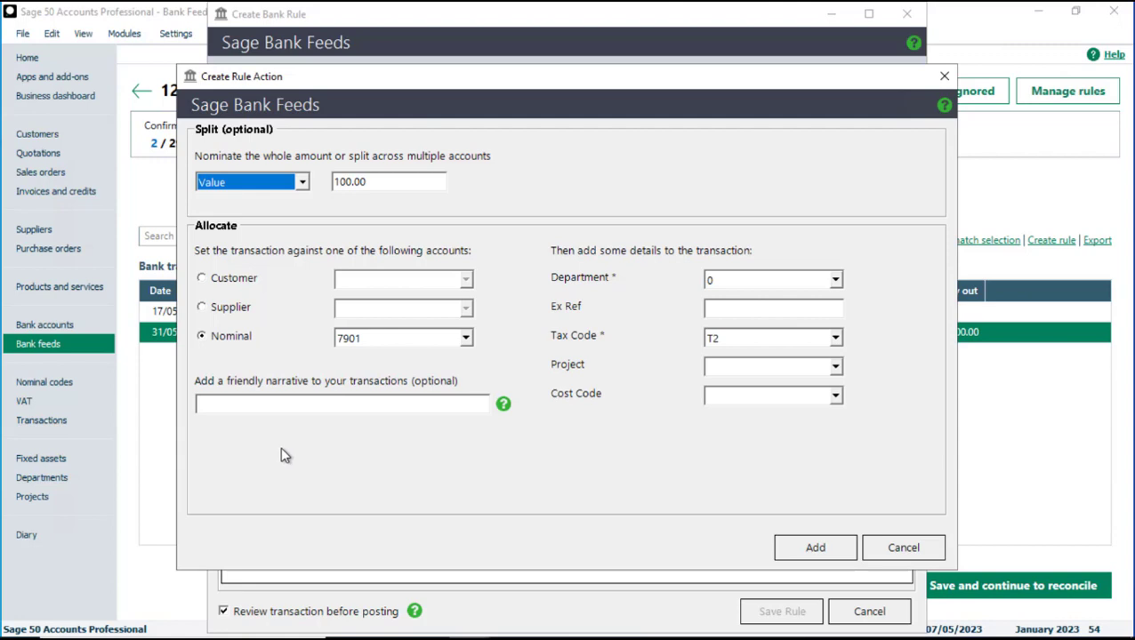
pyautogui.moveTo(362, 182); pyautogui.dragTo(329, 182)
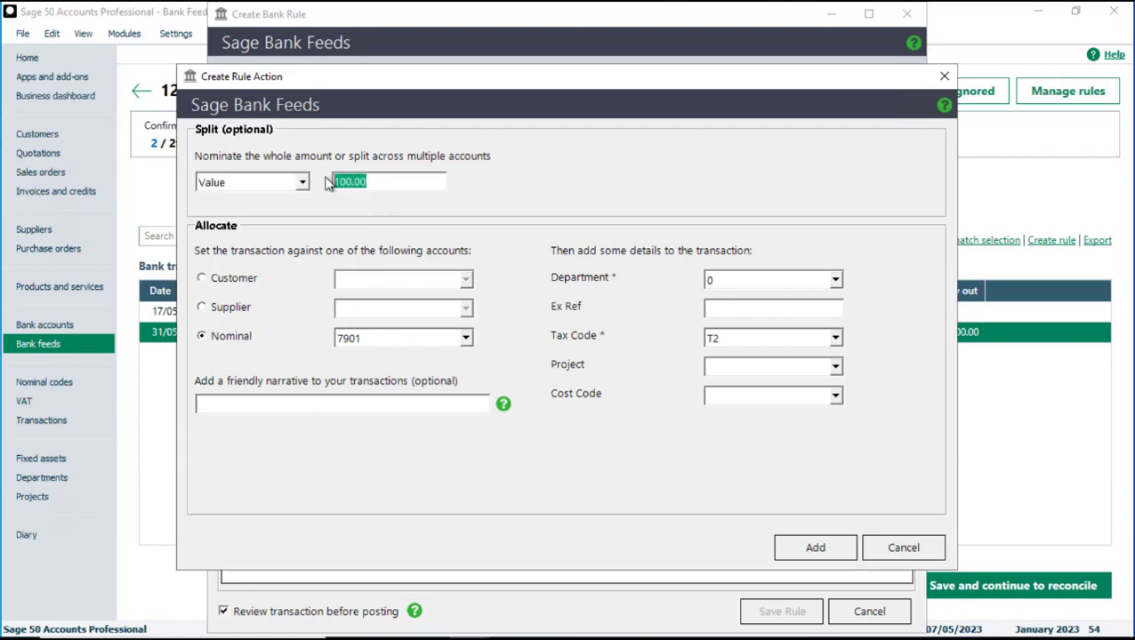
pyautogui.press('BackSpace')
pyautogui.write('50')
pyautogui.click(454, 404)
pyautogui.write('b')
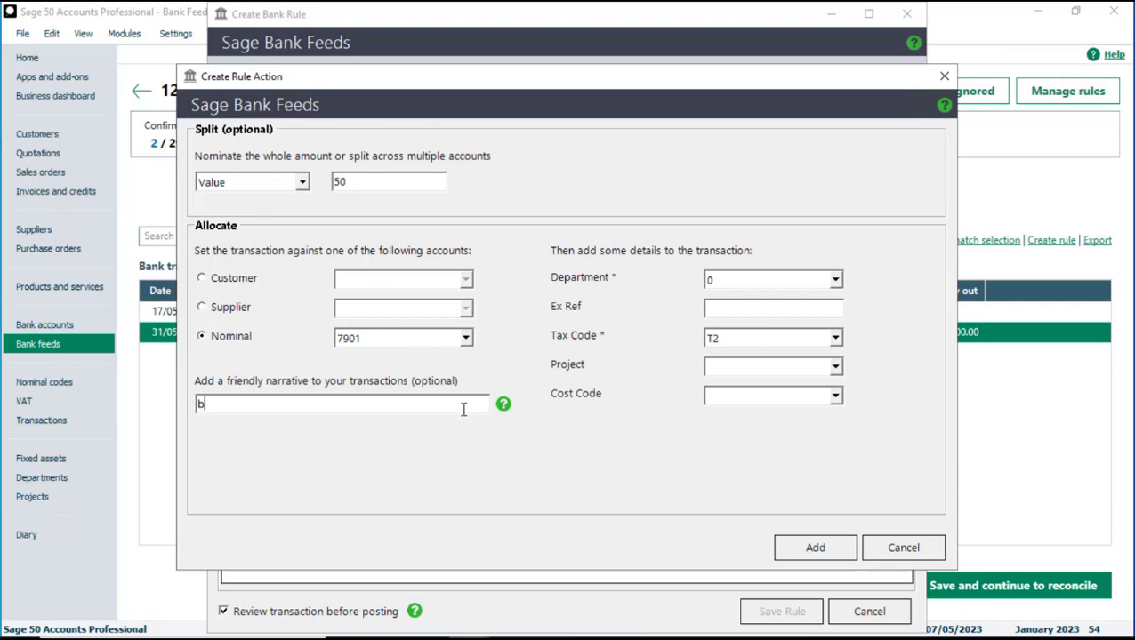
pyautogui.write('ank charges')
pyautogui.click(816, 553)
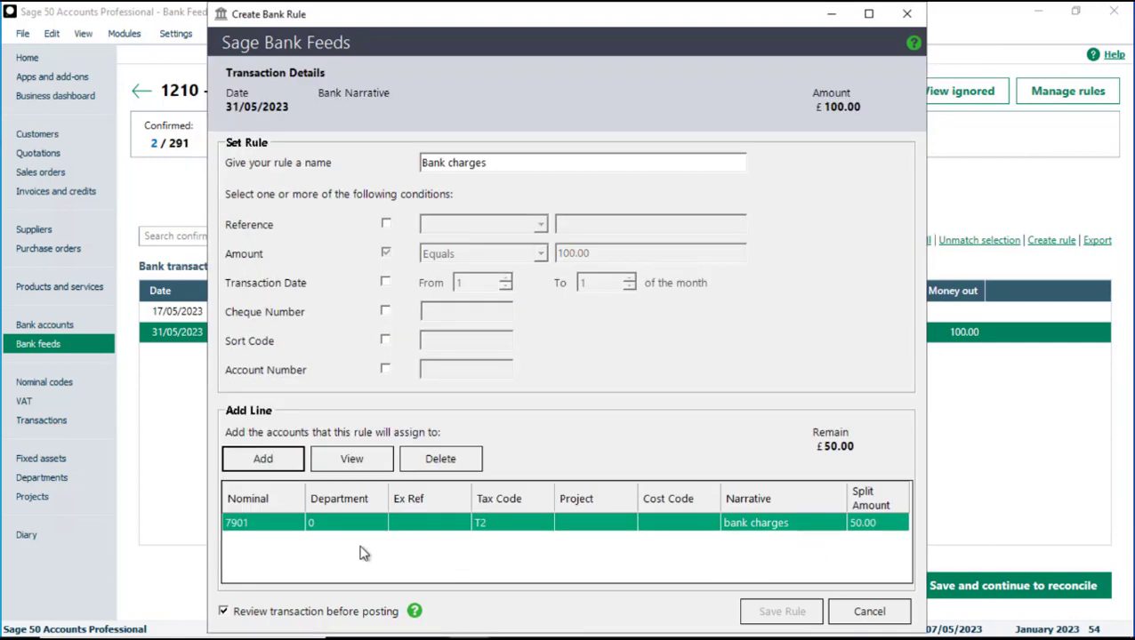
# Step: Add a second split line of 50.00 for nominal 7903 with tax code T2 and the narrative Loan interest, and save the rule
pyautogui.click(263, 459)
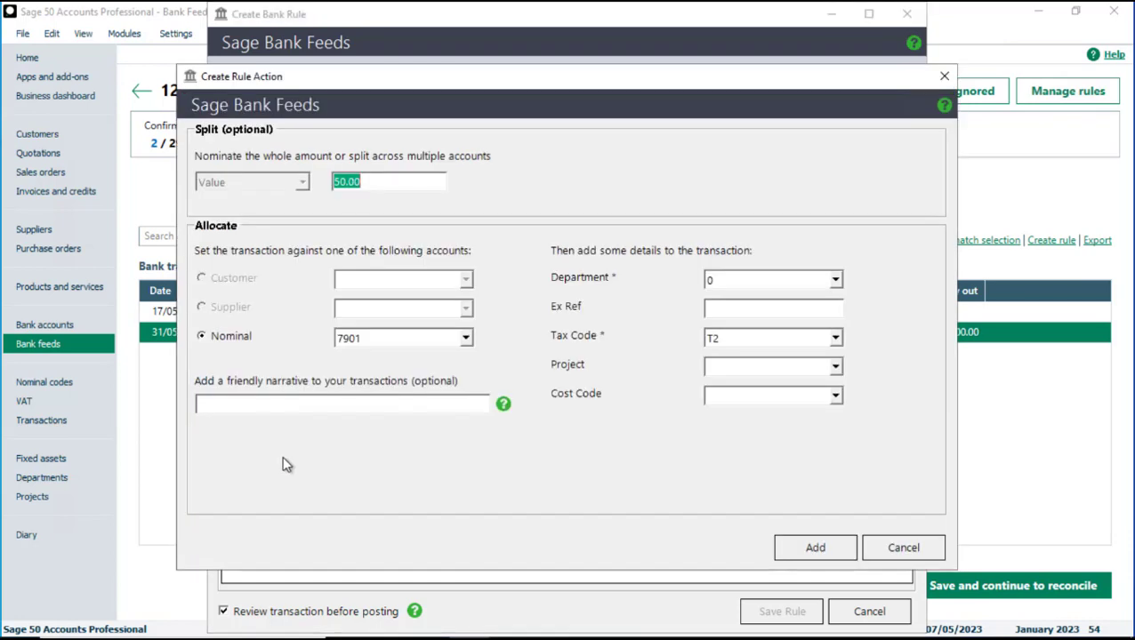
pyautogui.click(465, 338)
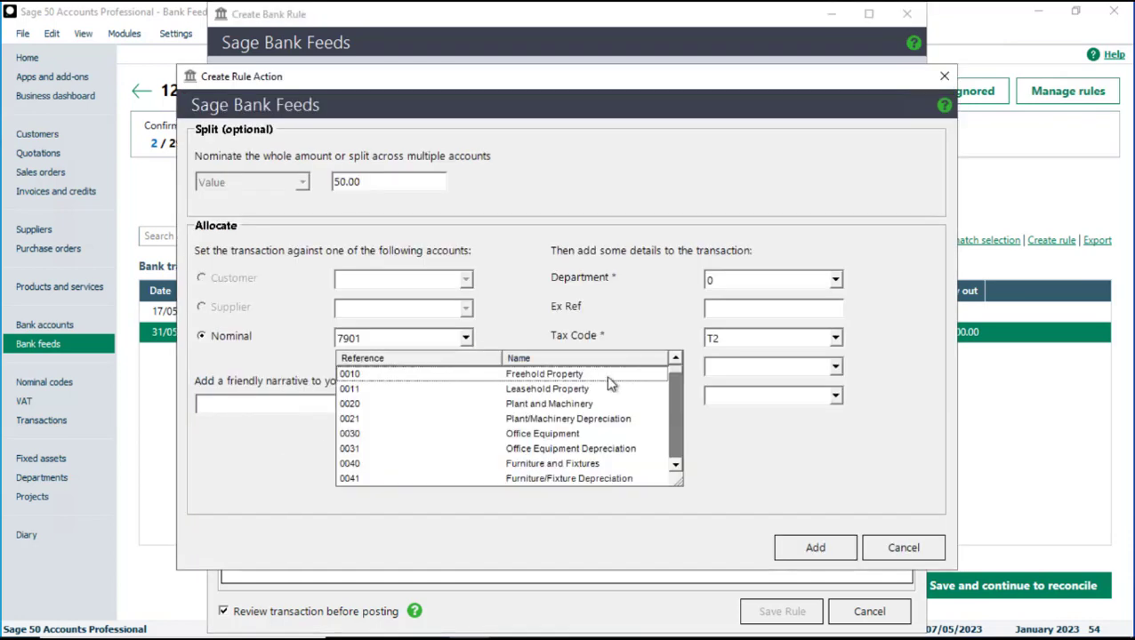
pyautogui.click(675, 448)
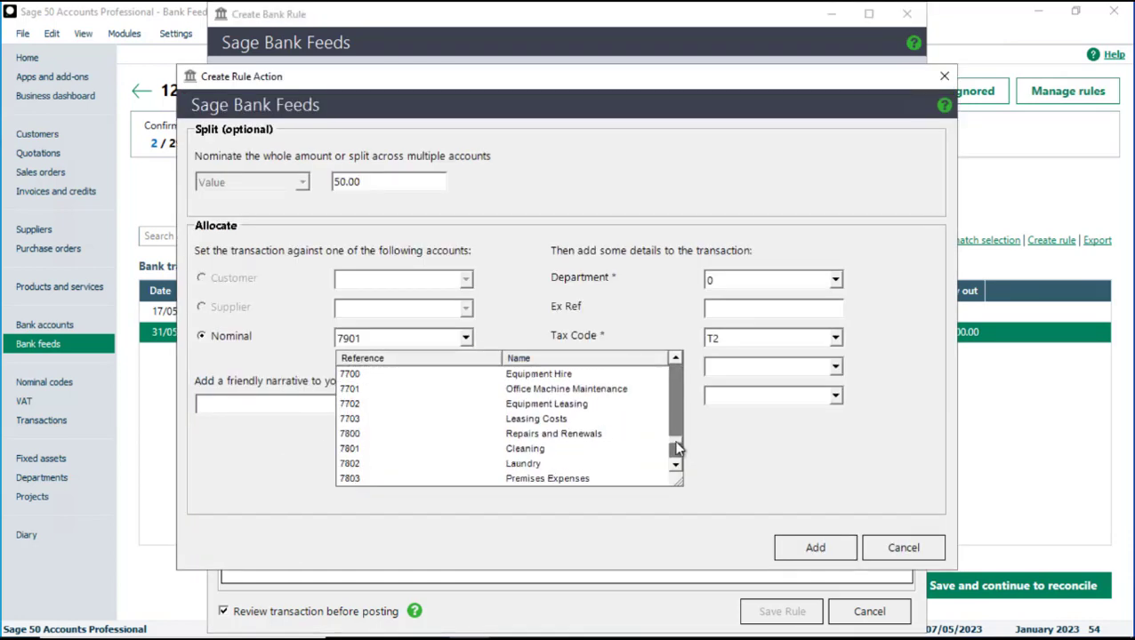
pyautogui.scroll(-3, 676, 448)
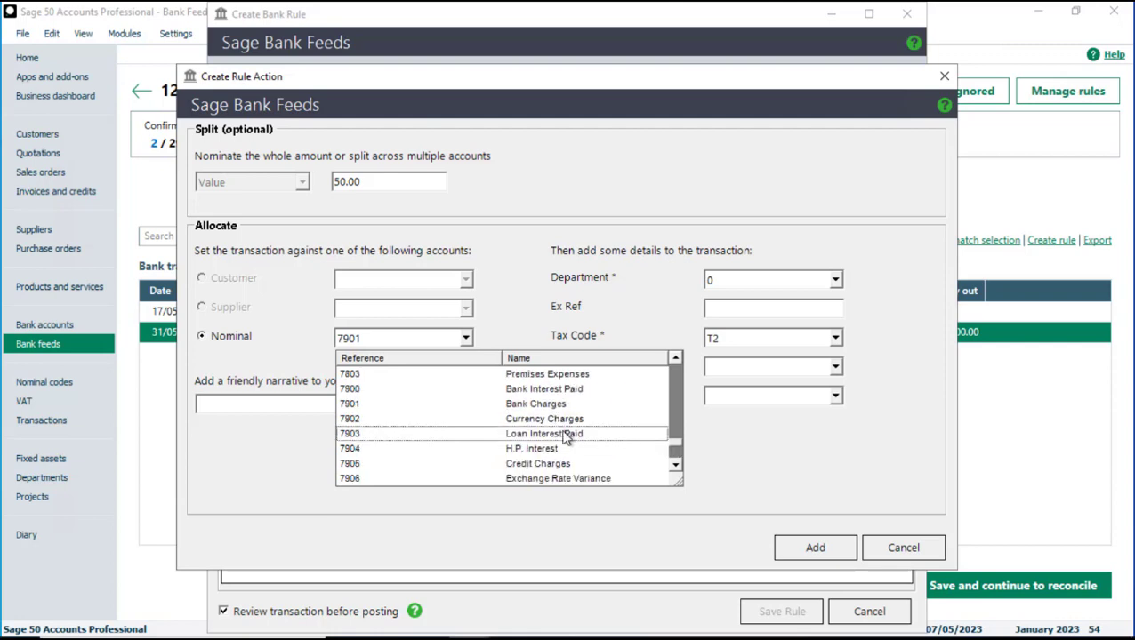
pyautogui.click(563, 436)
pyautogui.click(423, 405)
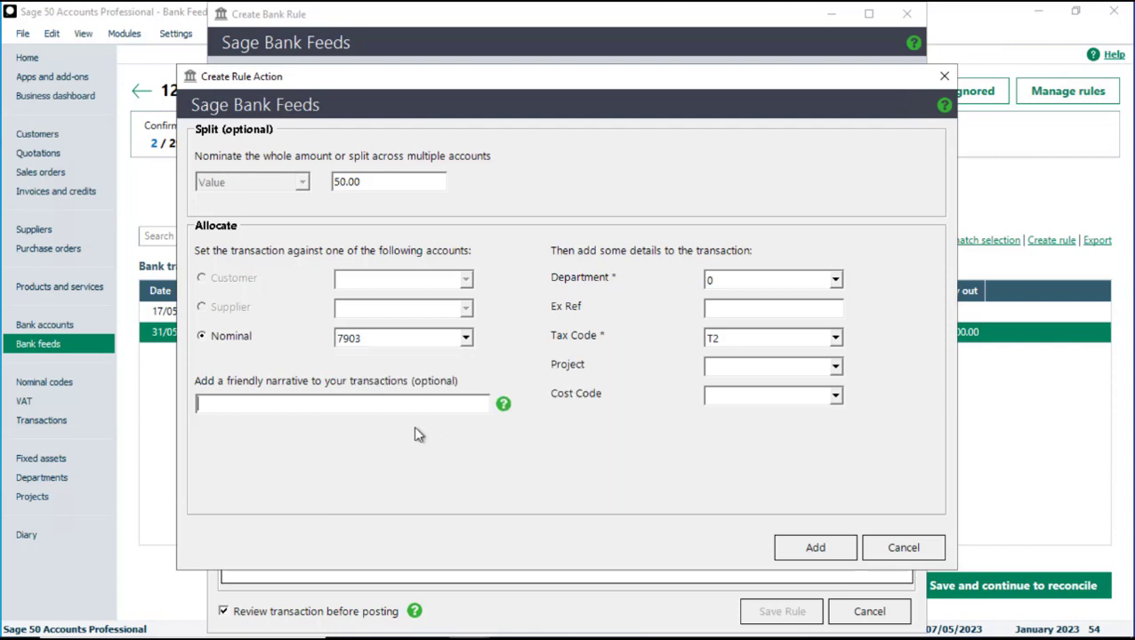
pyautogui.write('Loan interest')
pyautogui.click(816, 549)
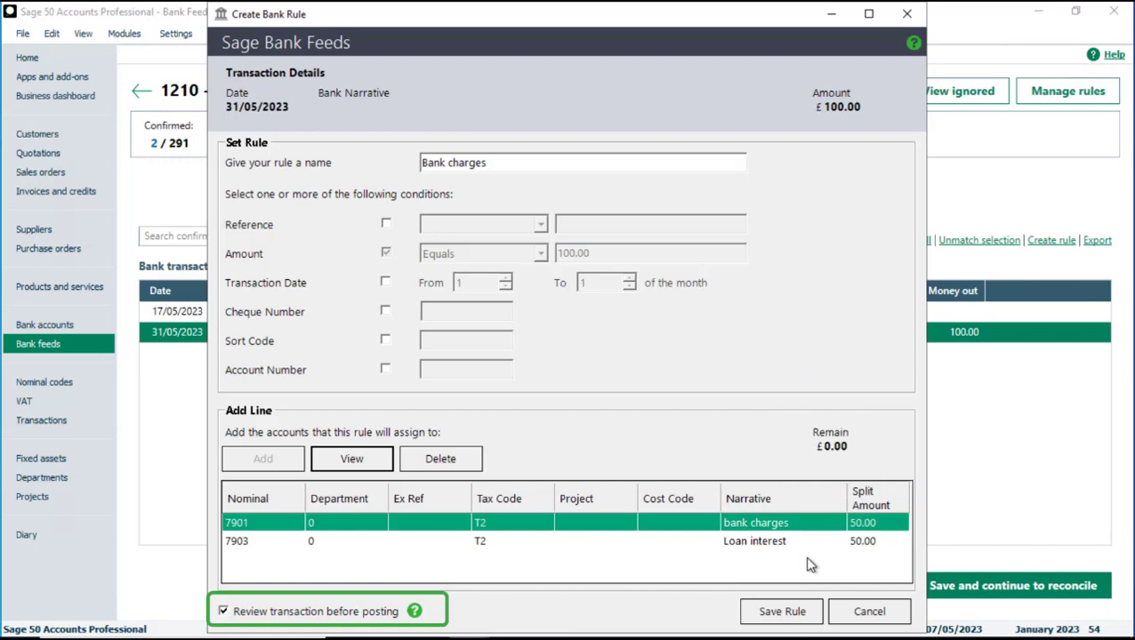
pyautogui.click(815, 613)
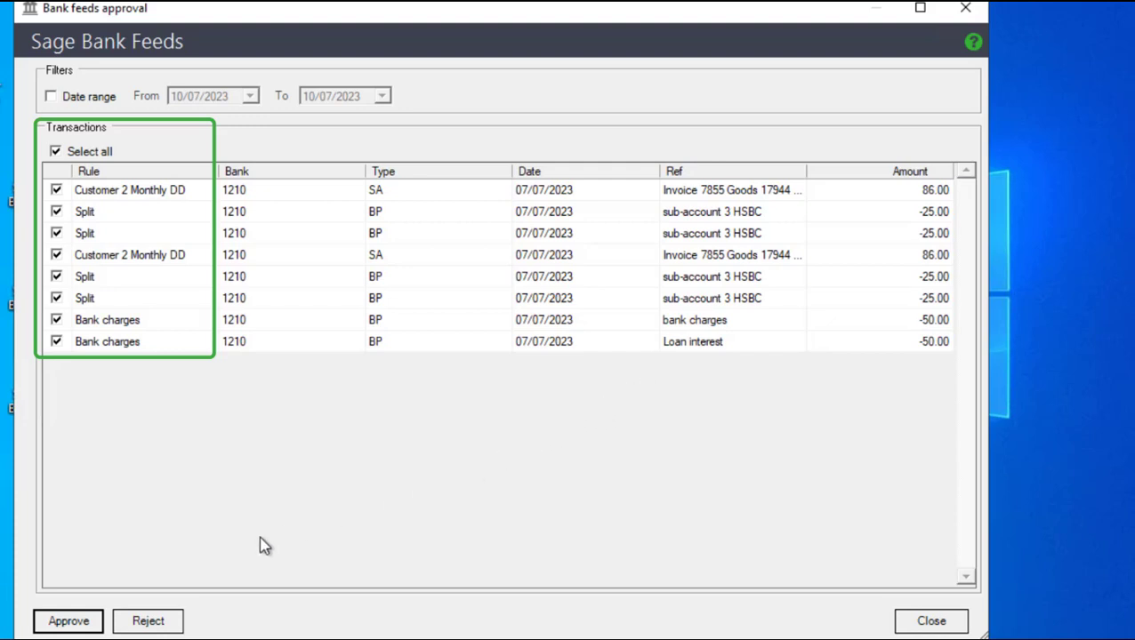
# Step: Approve all the listed transactions posted by the bank rules, and reopen the approvals list from Bank feeds
pyautogui.click(60, 624)
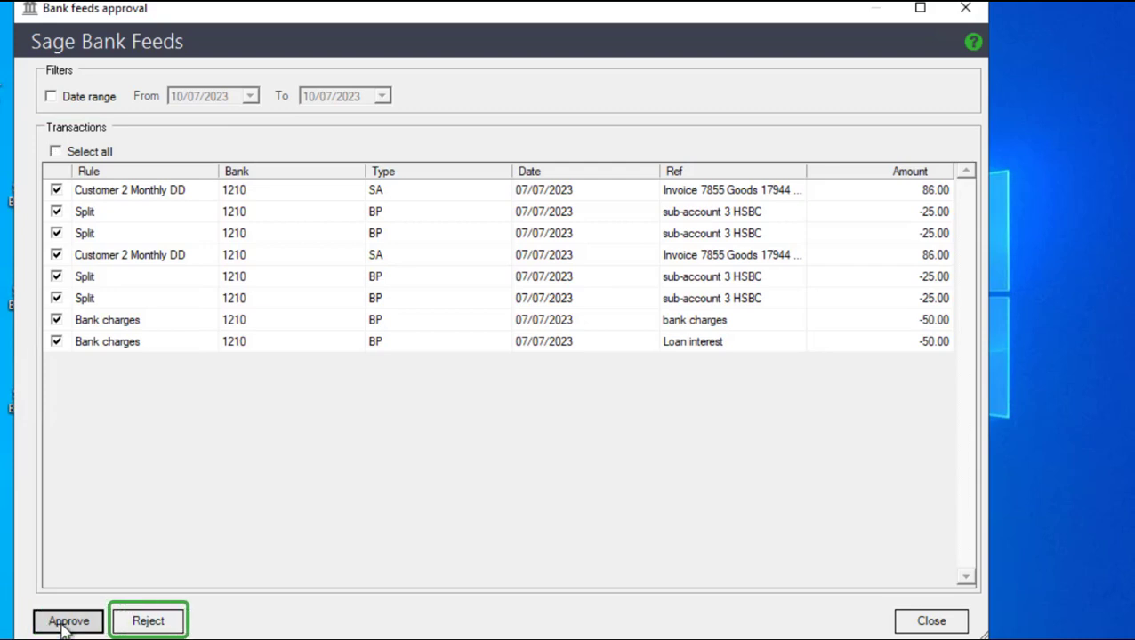
pyautogui.click(62, 622)
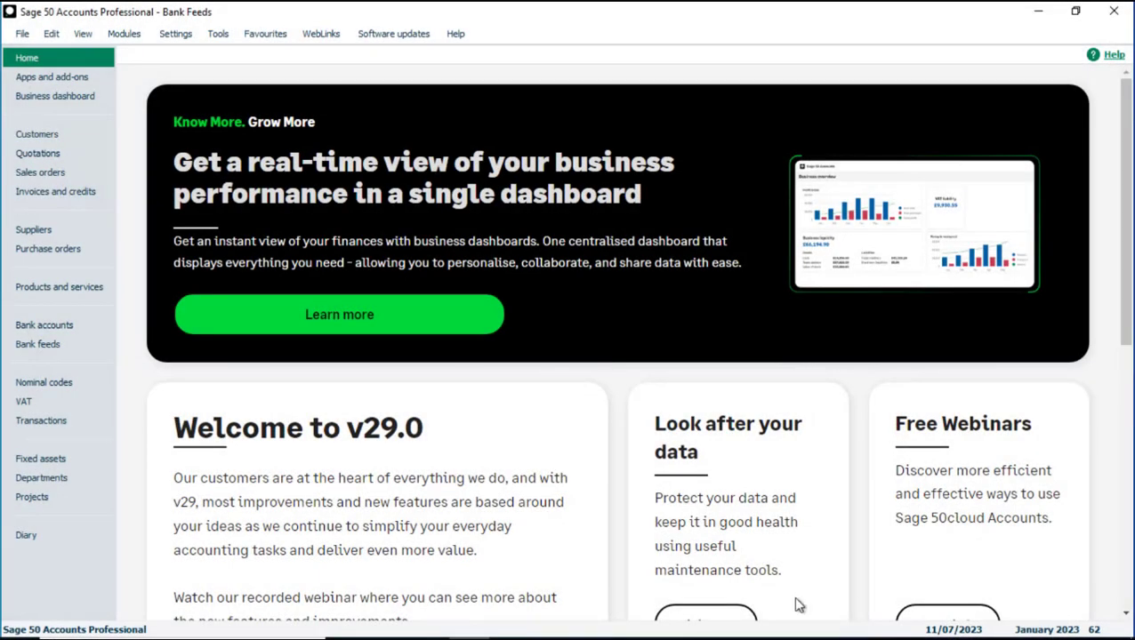
pyautogui.click(38, 344)
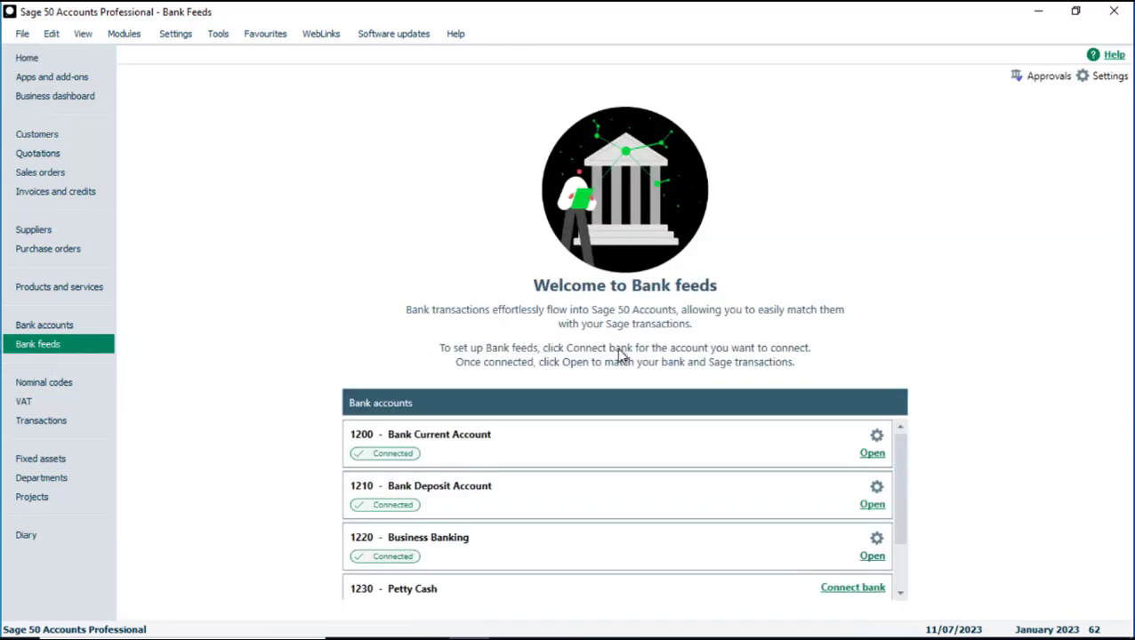
pyautogui.click(1049, 78)
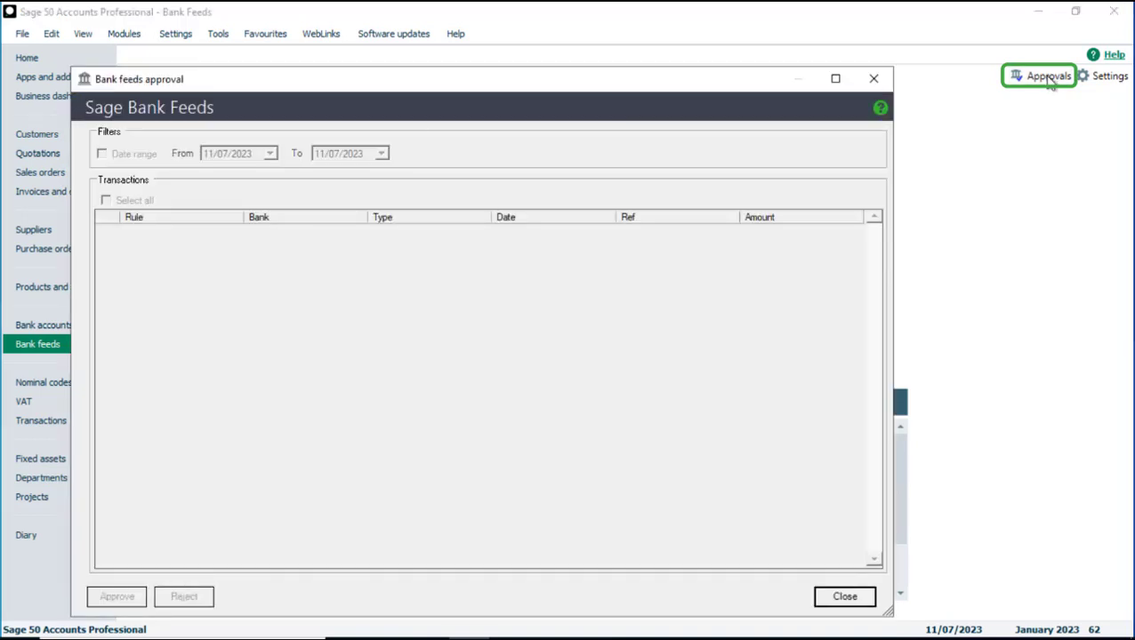